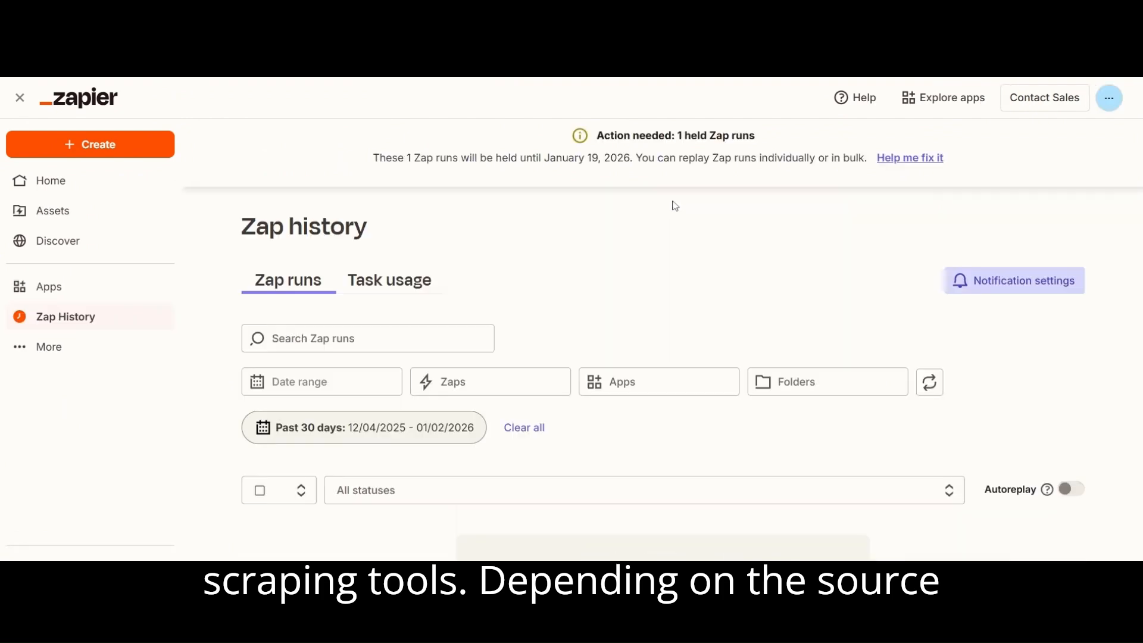
Filter the Zap runs to the date range 10/01/2025 - 11/30/2025 and open the Zenrows Zap run
scroll(571, 315, down, 4)
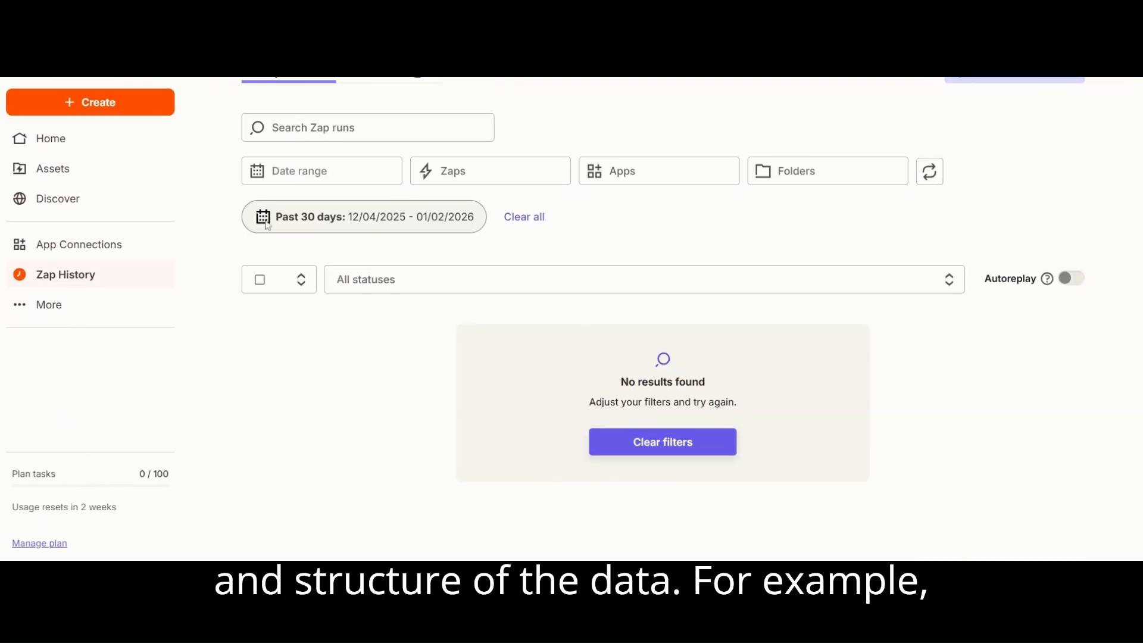
click(297, 179)
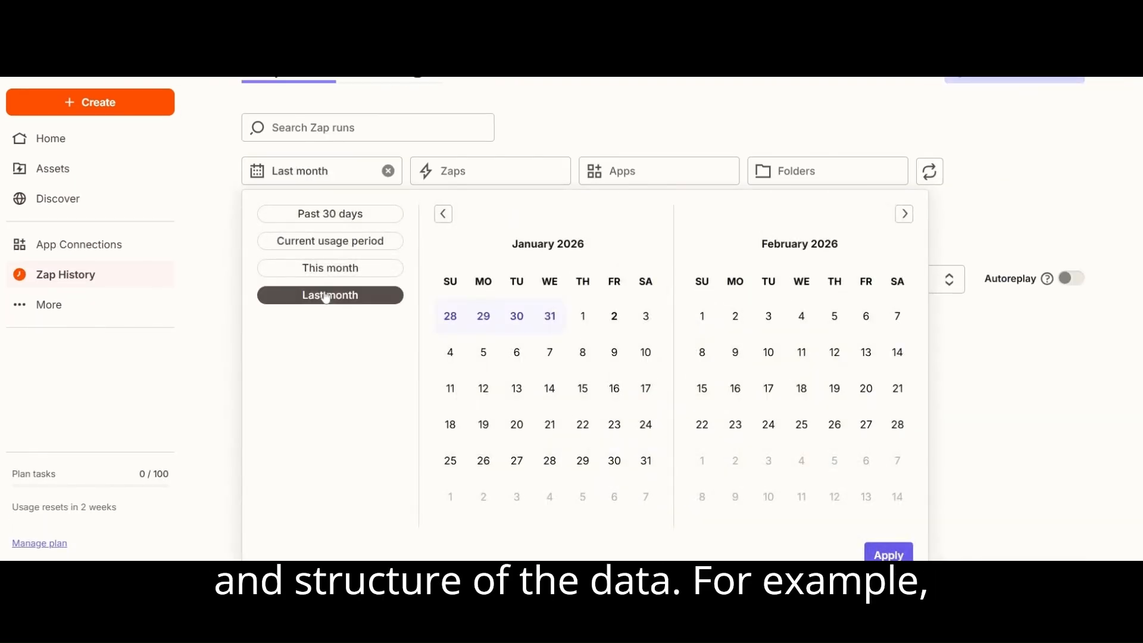
click(443, 214)
click(443, 214)
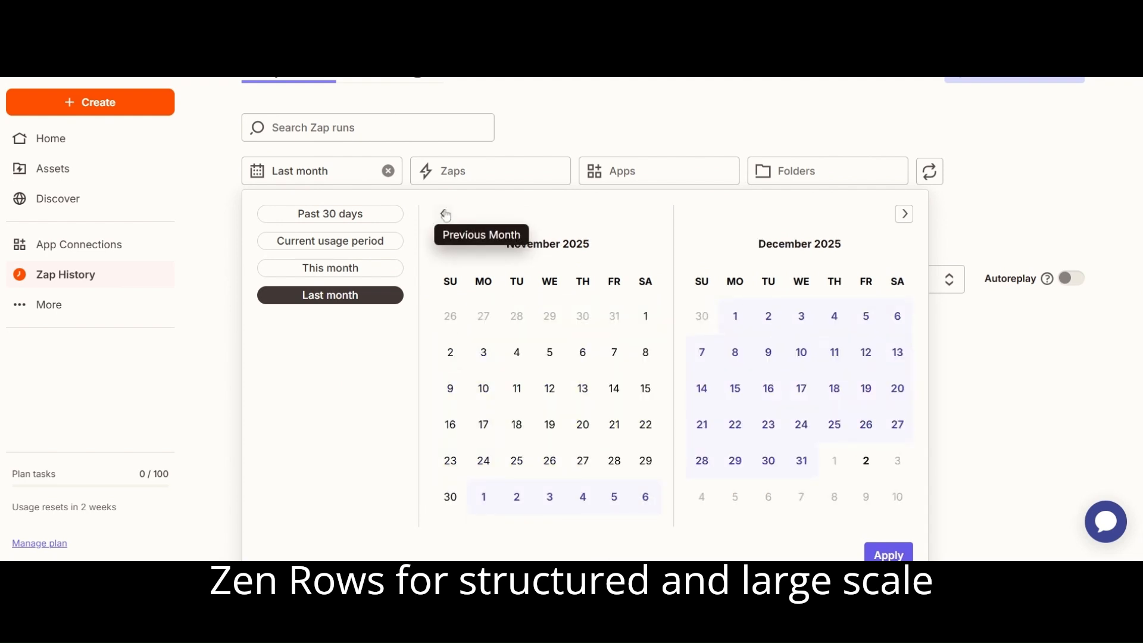
click(443, 214)
click(547, 315)
click(704, 496)
click(888, 554)
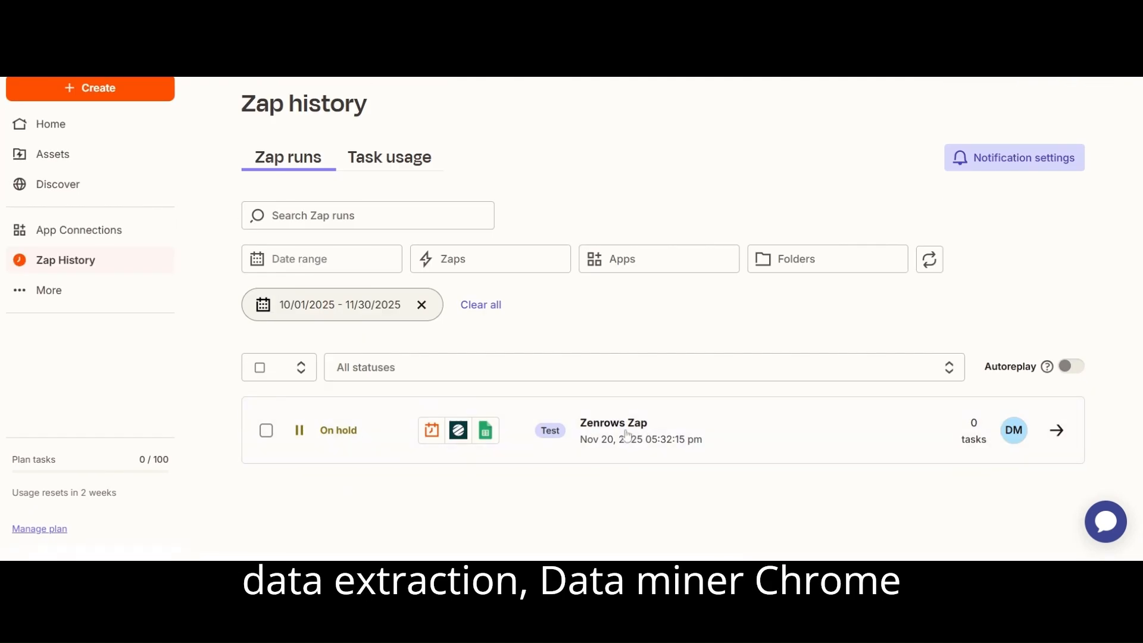
click(628, 436)
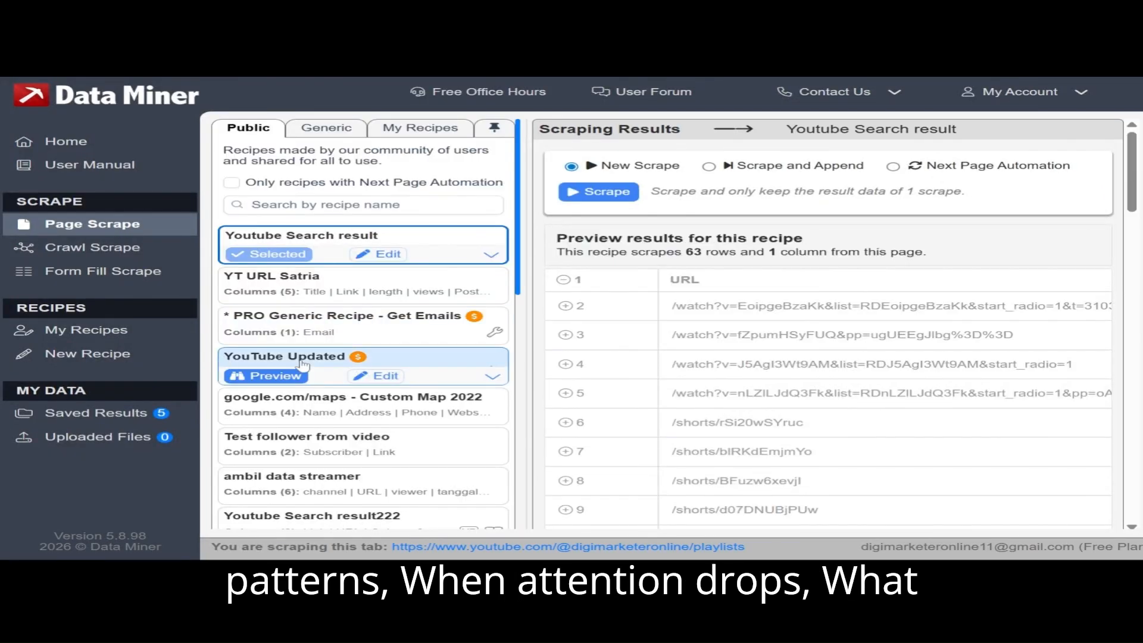
Switch to Data Miner and preview the public YouTube Updated recipe on the channel's playlists page
click(304, 364)
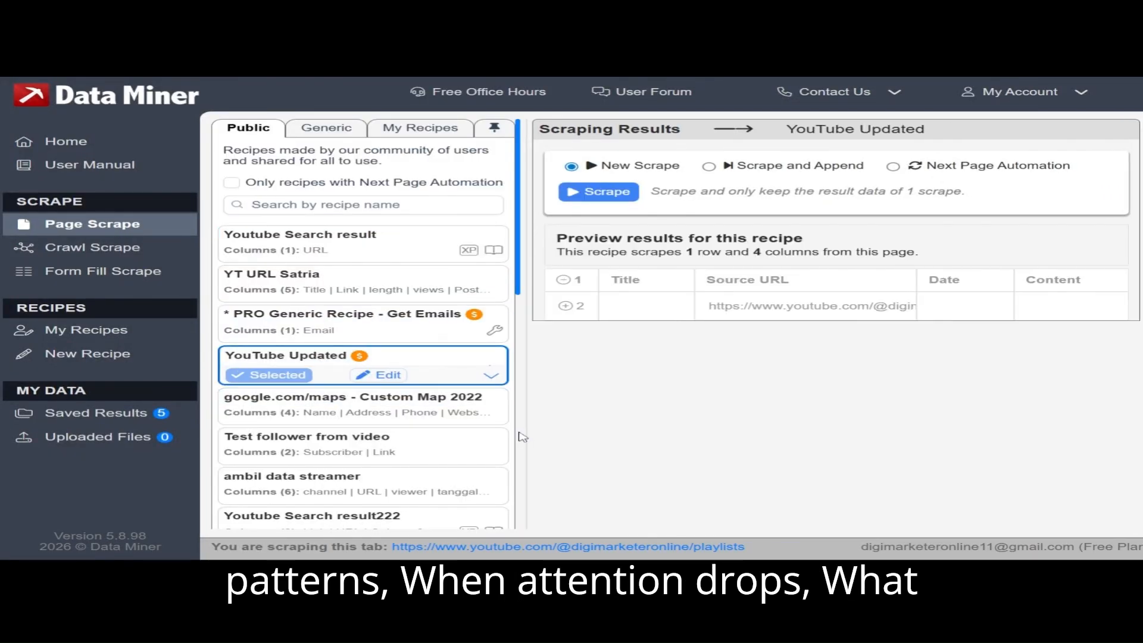
scroll(334, 268, down, 5)
click(344, 160)
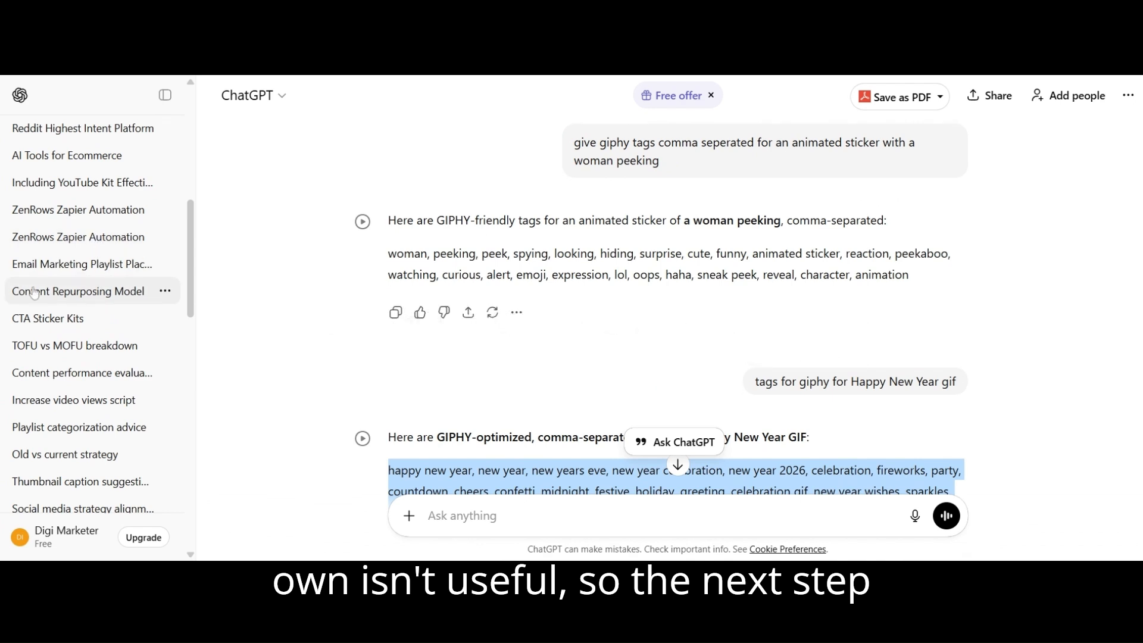
Switch to ChatGPT, open the content performance evaluation chat and review its explanations of TOFU, MOFU and BOFU content
click(83, 382)
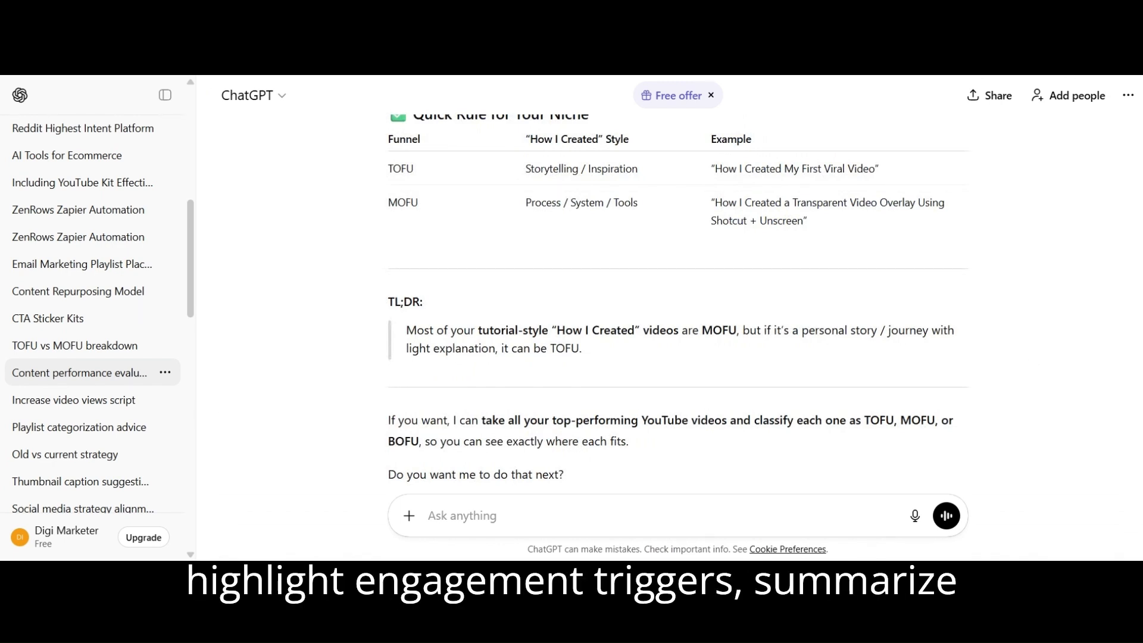
scroll(677, 298, up, 10)
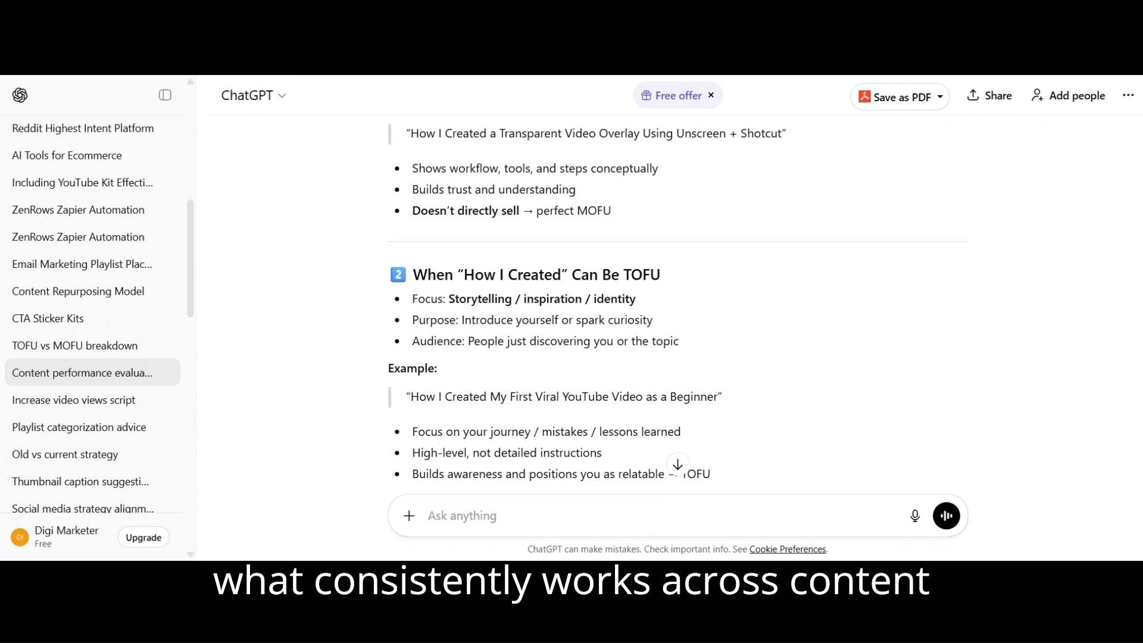
scroll(677, 298, up, 8)
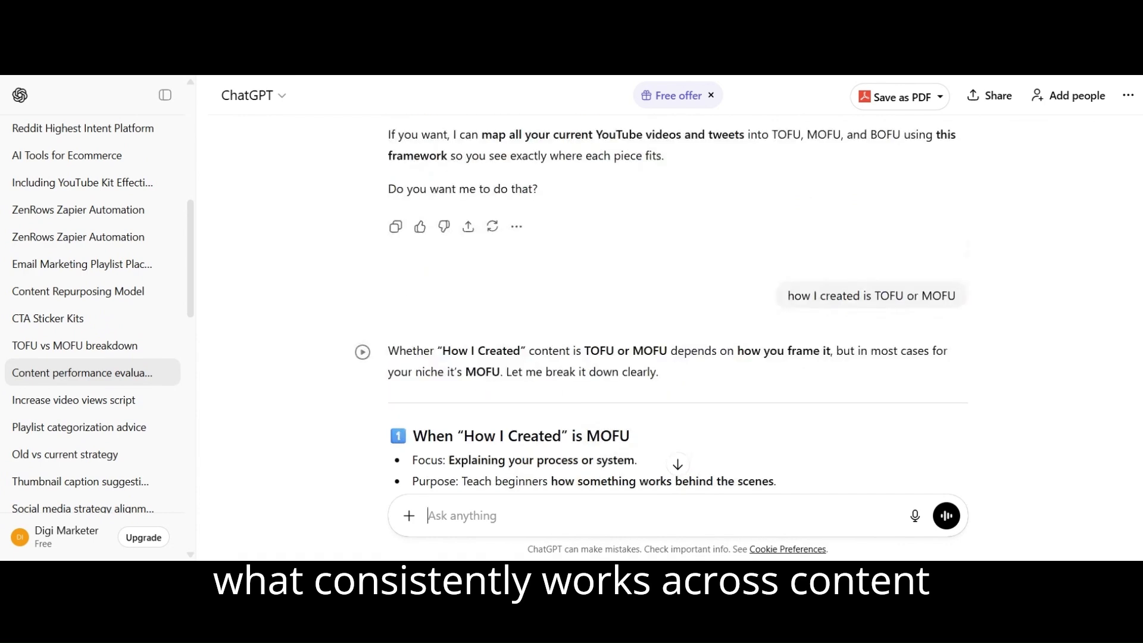
scroll(678, 297, down, 10)
scroll(678, 297, up, 10)
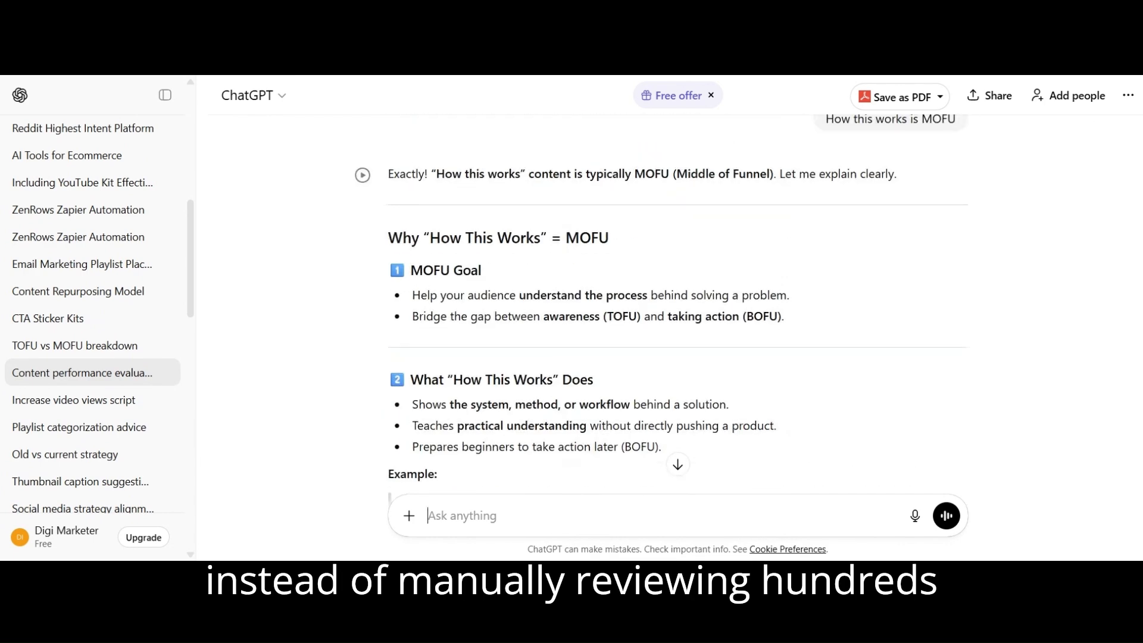
scroll(677, 297, down, 10)
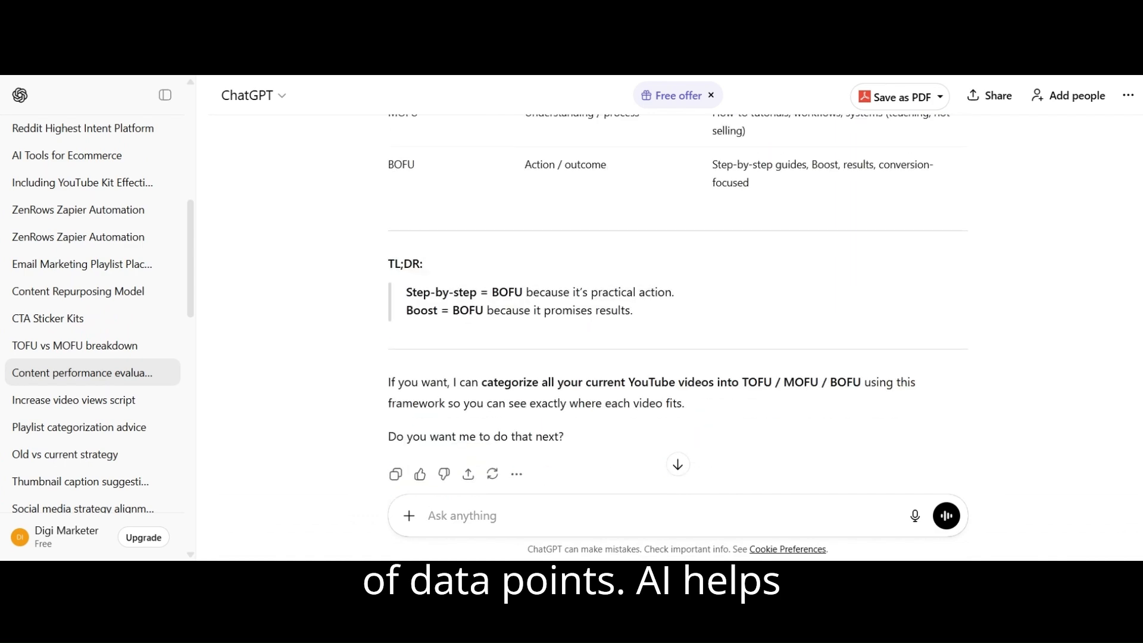
scroll(678, 298, up, 8)
scroll(677, 297, up, 8)
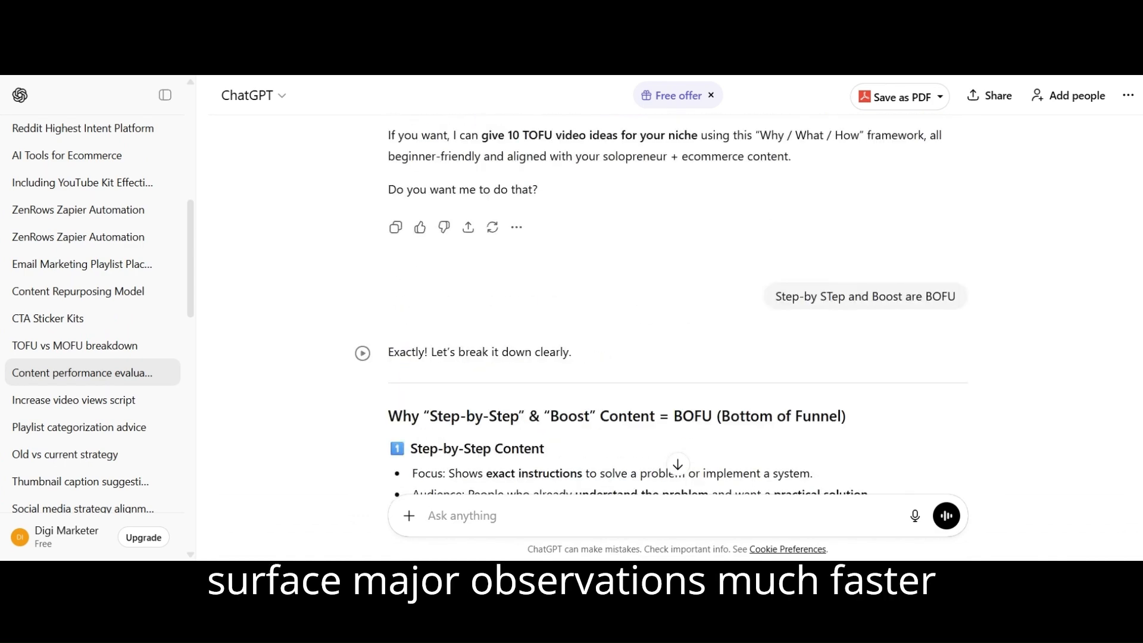
scroll(678, 297, up, 7)
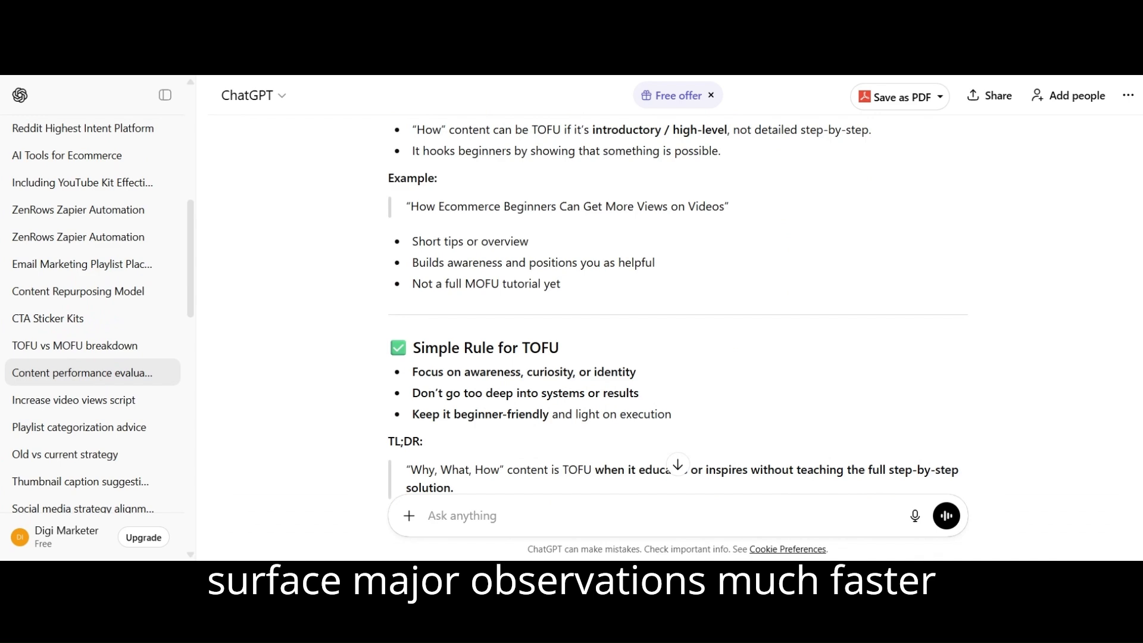
scroll(678, 298, up, 10)
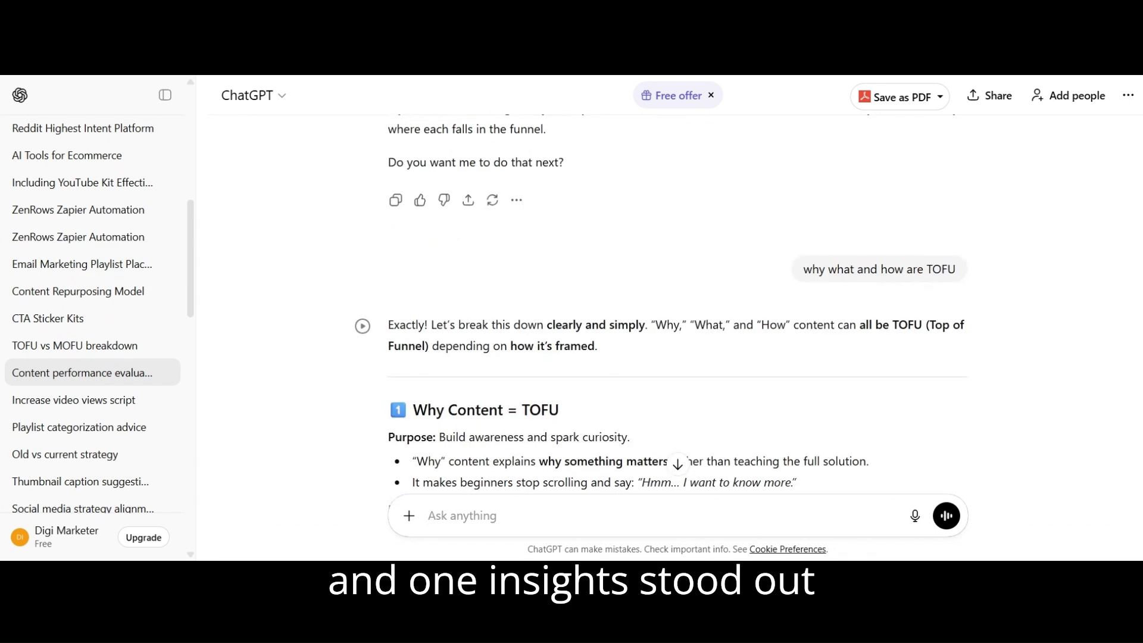
scroll(677, 298, down, 15)
scroll(678, 297, up, 8)
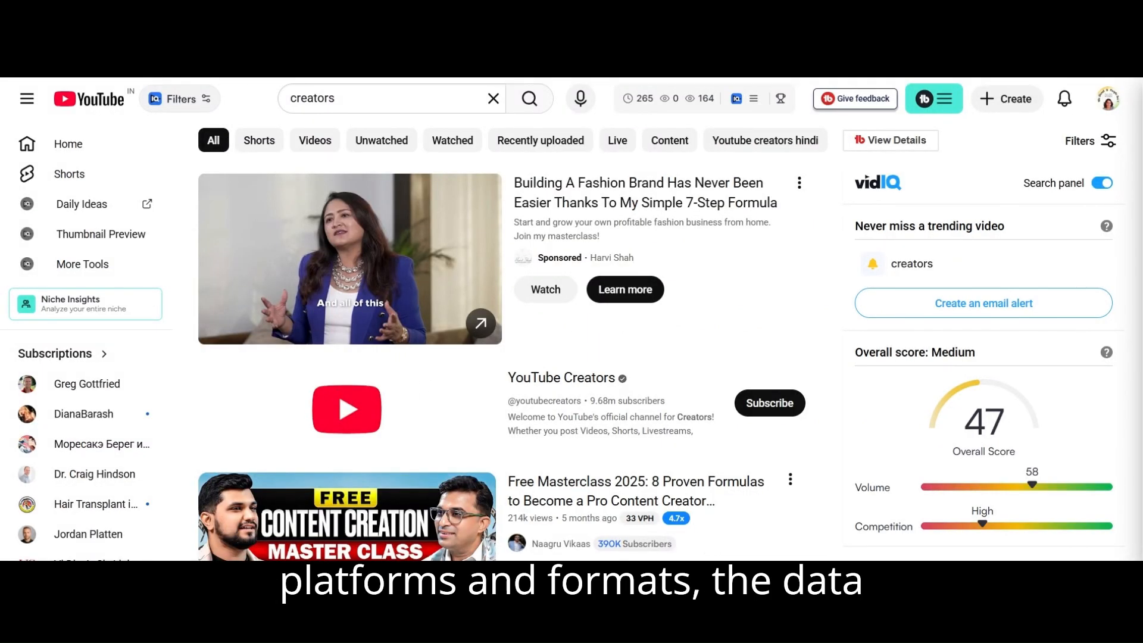
Switch to YouTube and look through the video search results for "creators"
scroll(489, 333, down, 12)
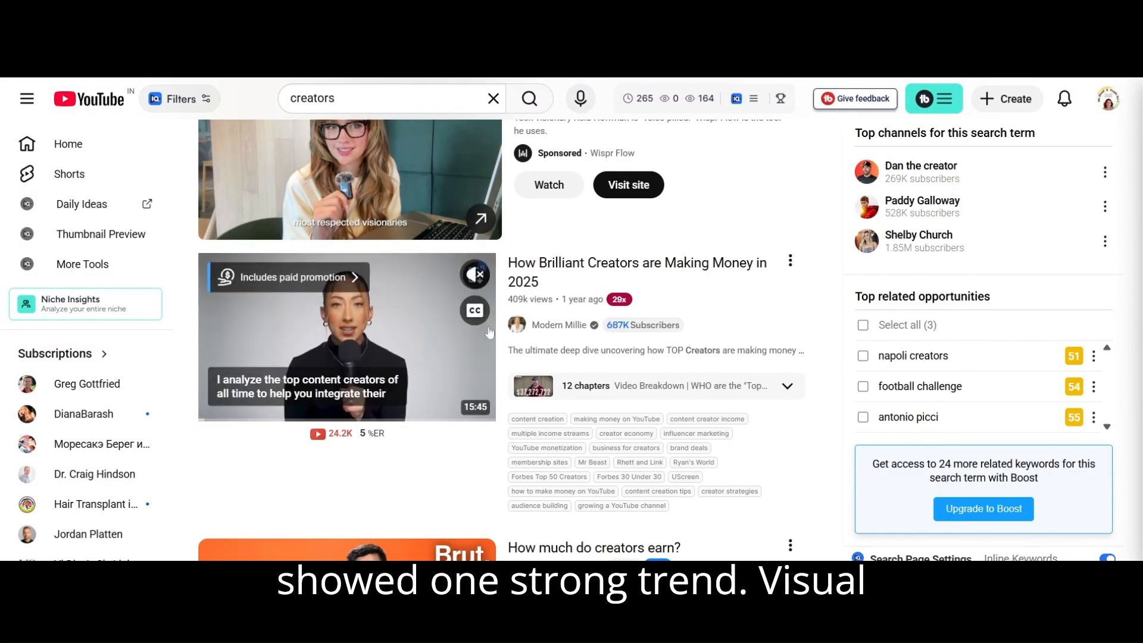
scroll(489, 340, down, 10)
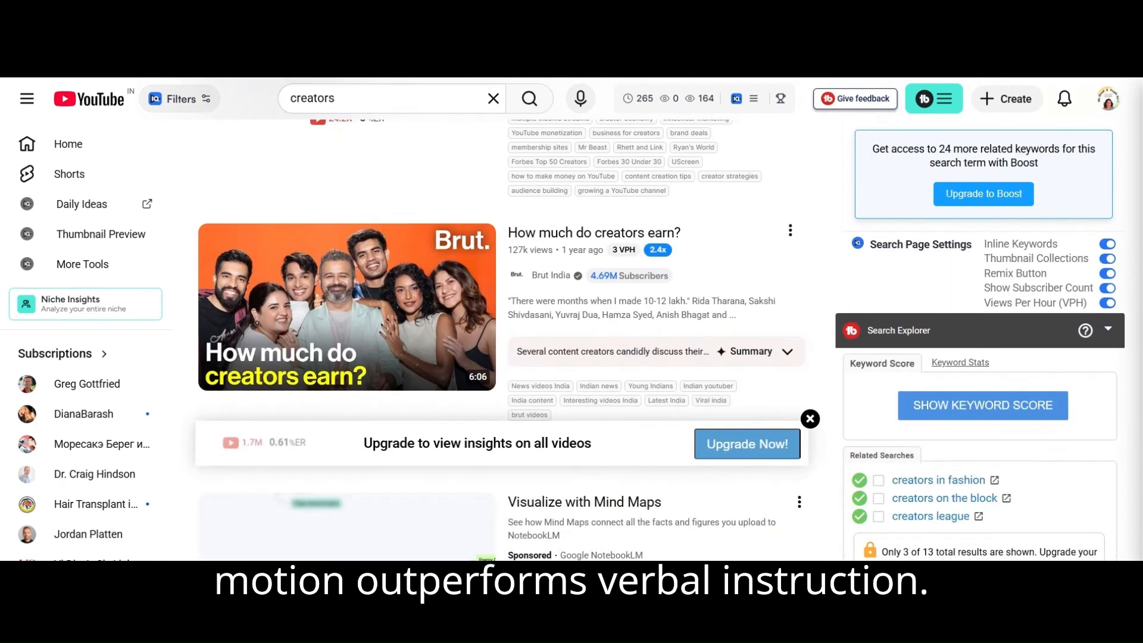
scroll(490, 340, down, 16)
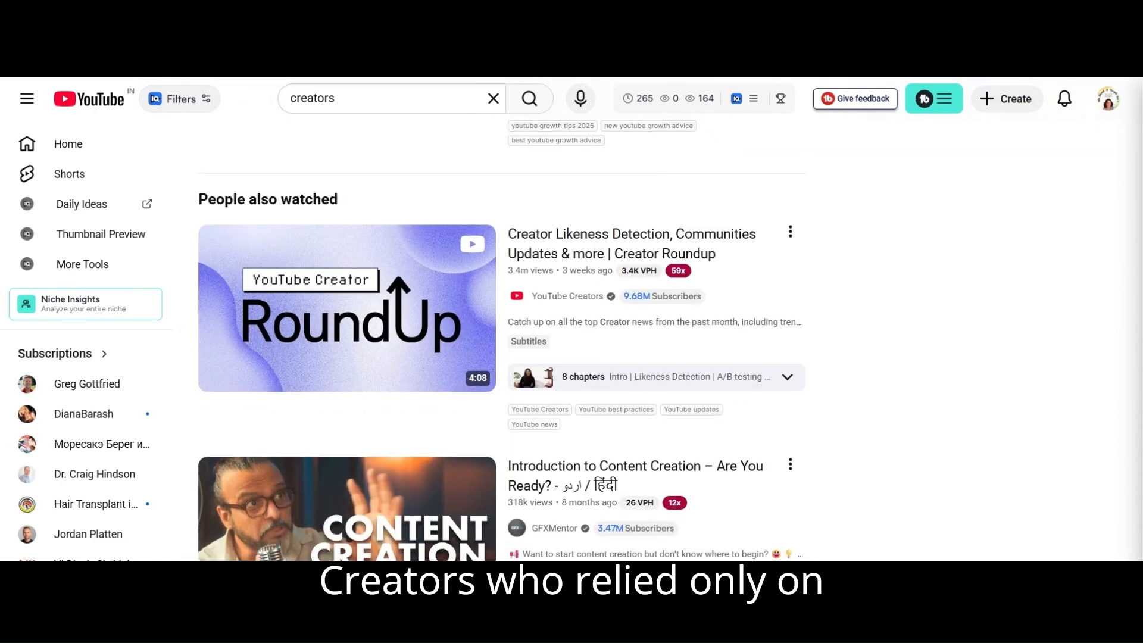
scroll(502, 338, down, 15)
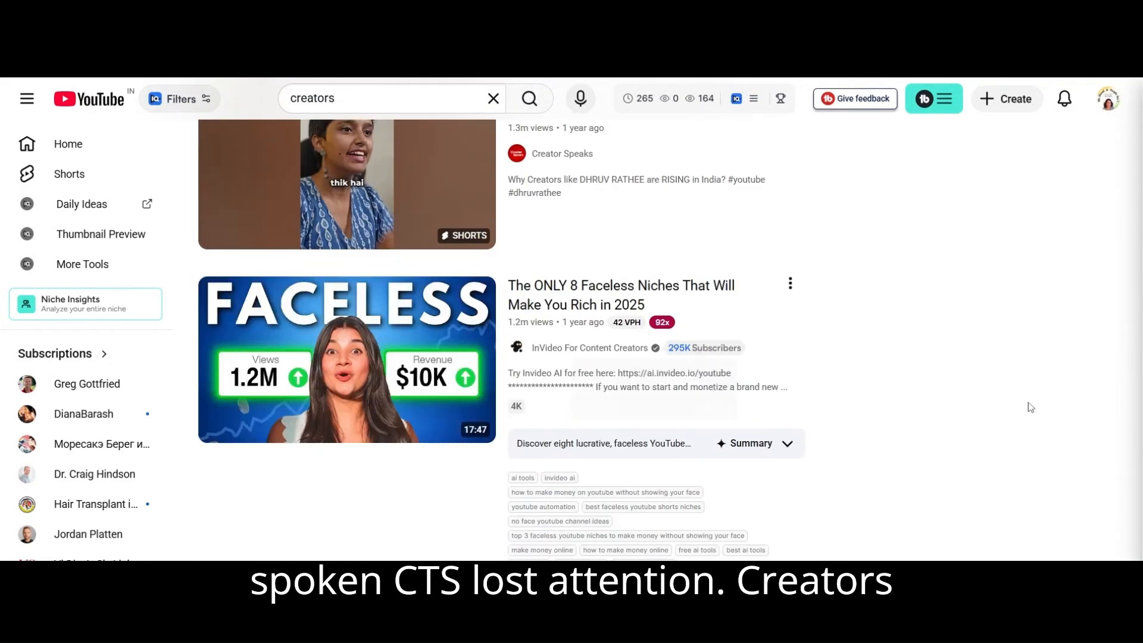
scroll(971, 273, down, 6)
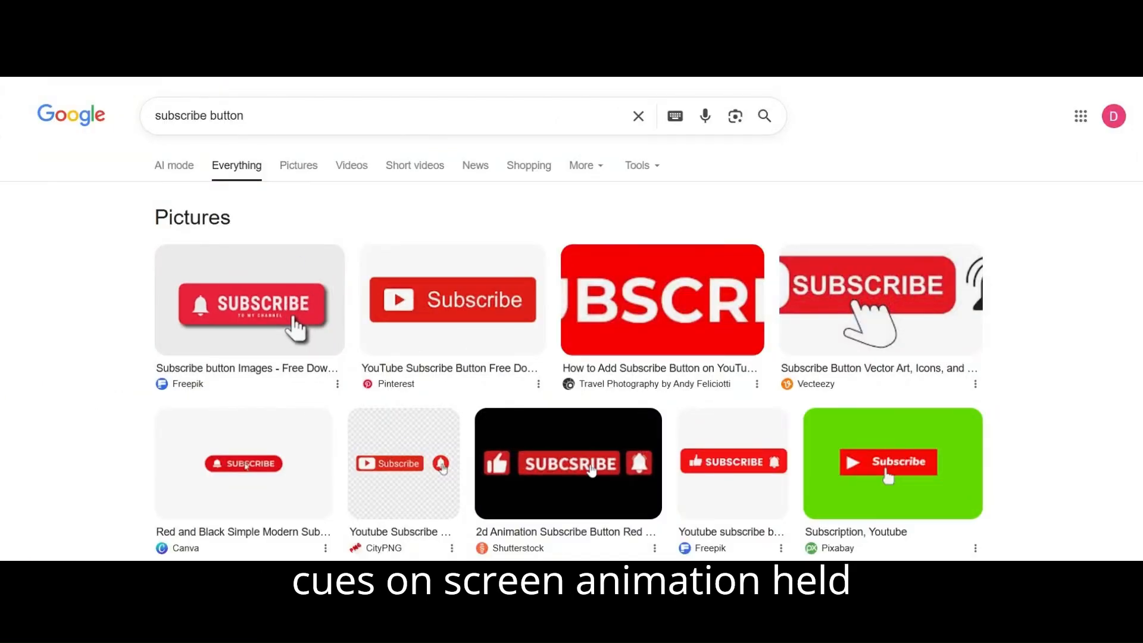
Switch to Google and examine the picture results for "subscribe button"
scroll(201, 320, down, 3)
scroll(201, 319, up, 1)
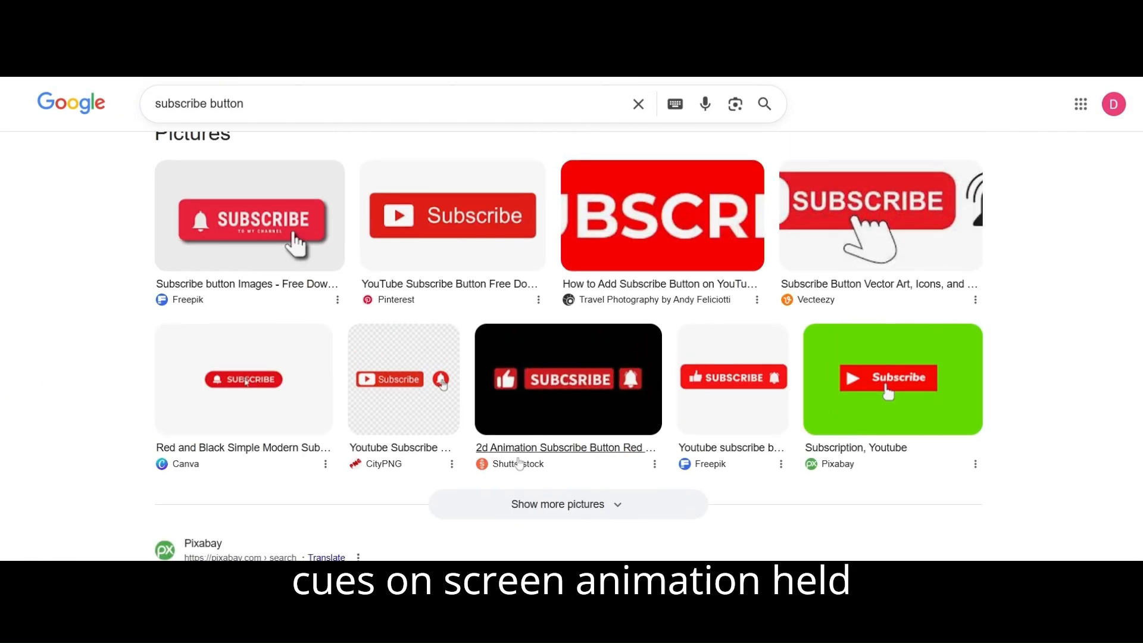
scroll(1098, 248, down, 4)
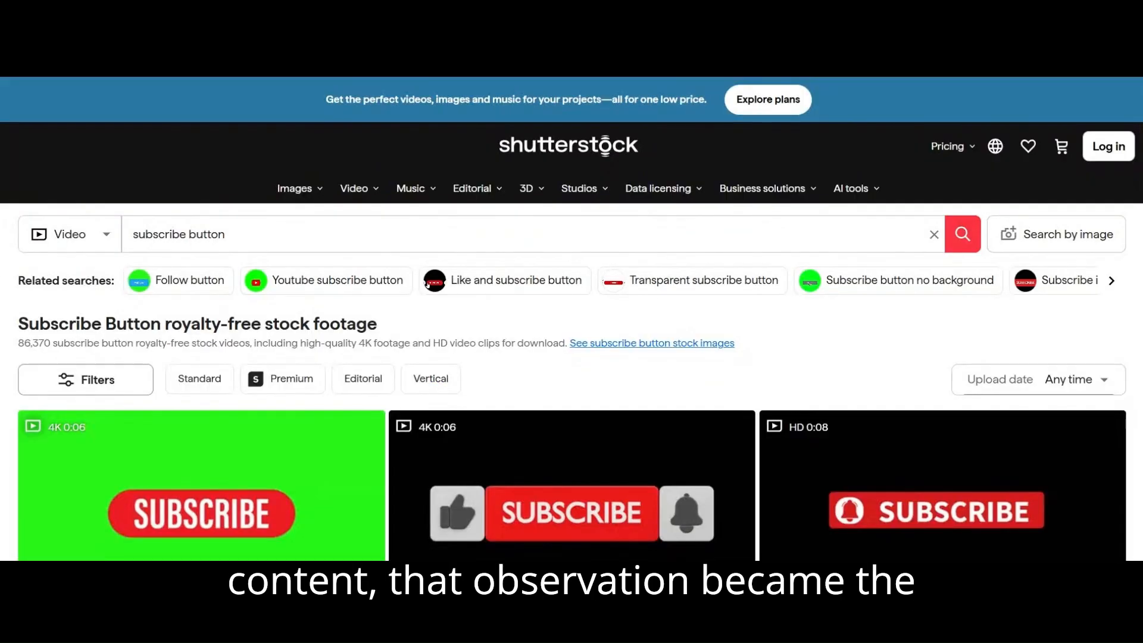
Examine the subscribe button stock footage on Shutterstock and the subscribe, reminder and like button video page on iStock
scroll(562, 343, down, 5)
scroll(562, 343, up, 2)
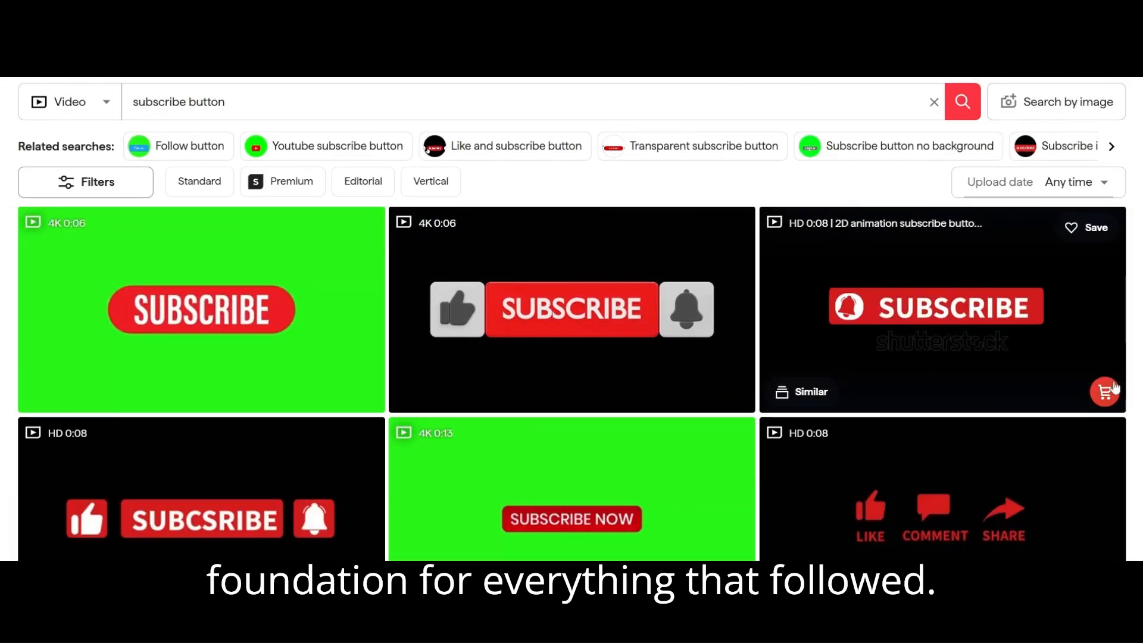
scroll(571, 357, down, 3)
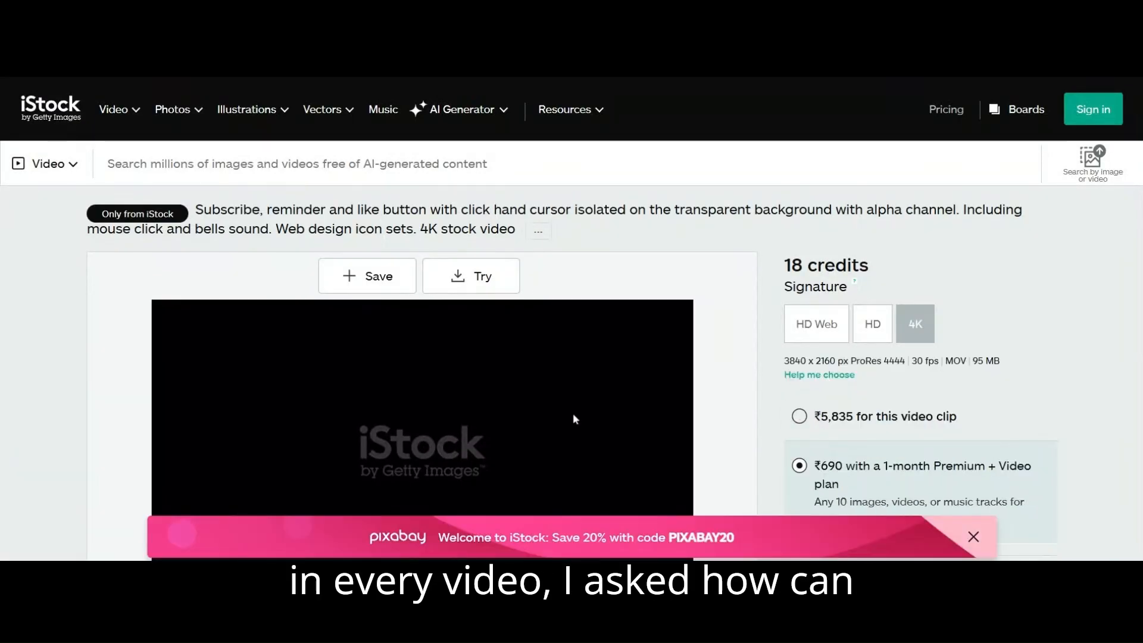
scroll(572, 412, down, 10)
scroll(909, 189, up, 5)
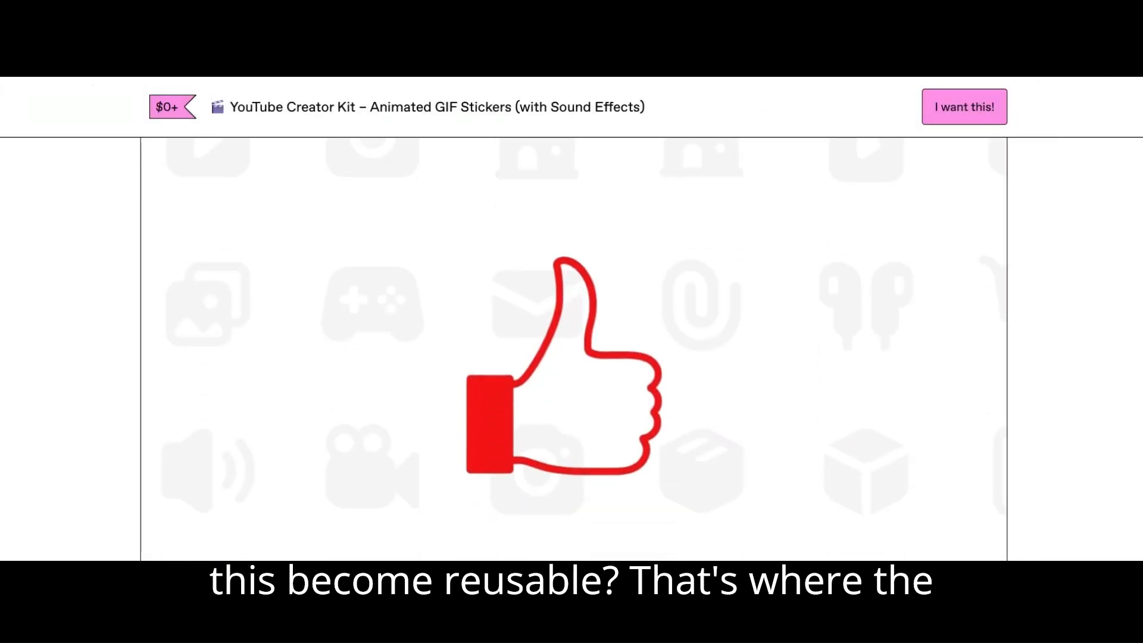
Switch to the YouTube Creator Kit product page, browse its animated sticker previews and read the kit's description
mouse_move(976, 388)
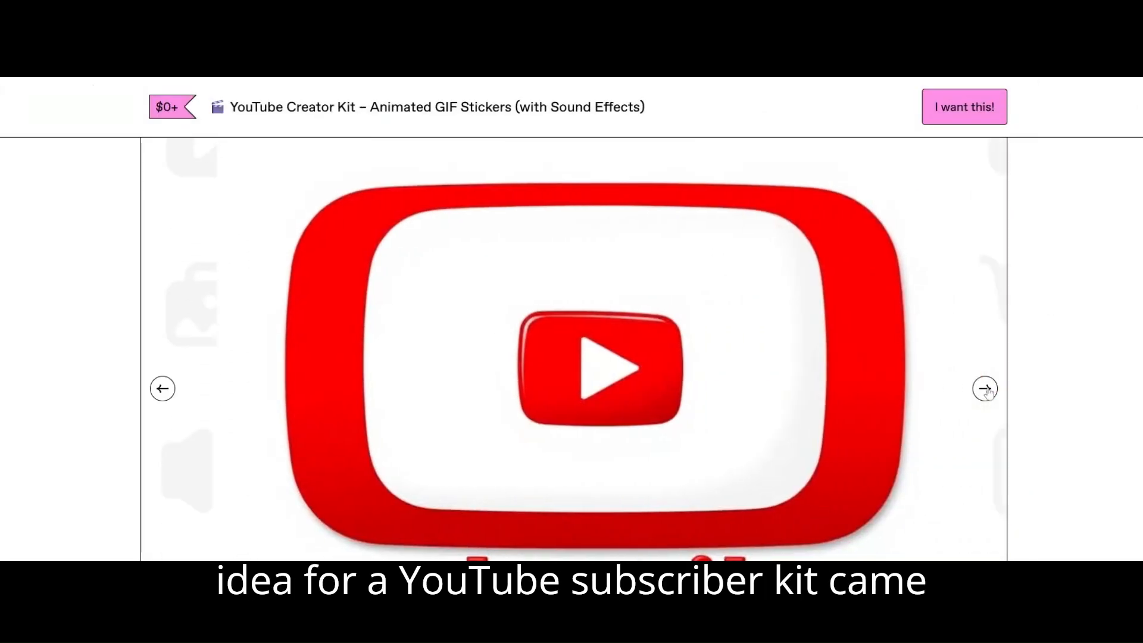
click(985, 389)
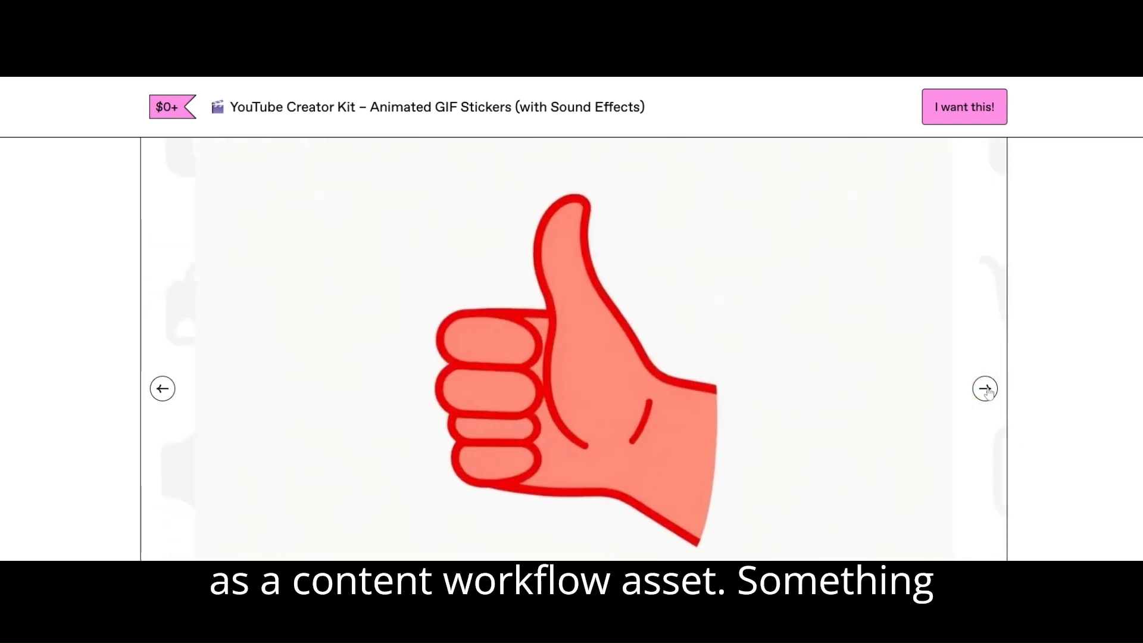
click(985, 388)
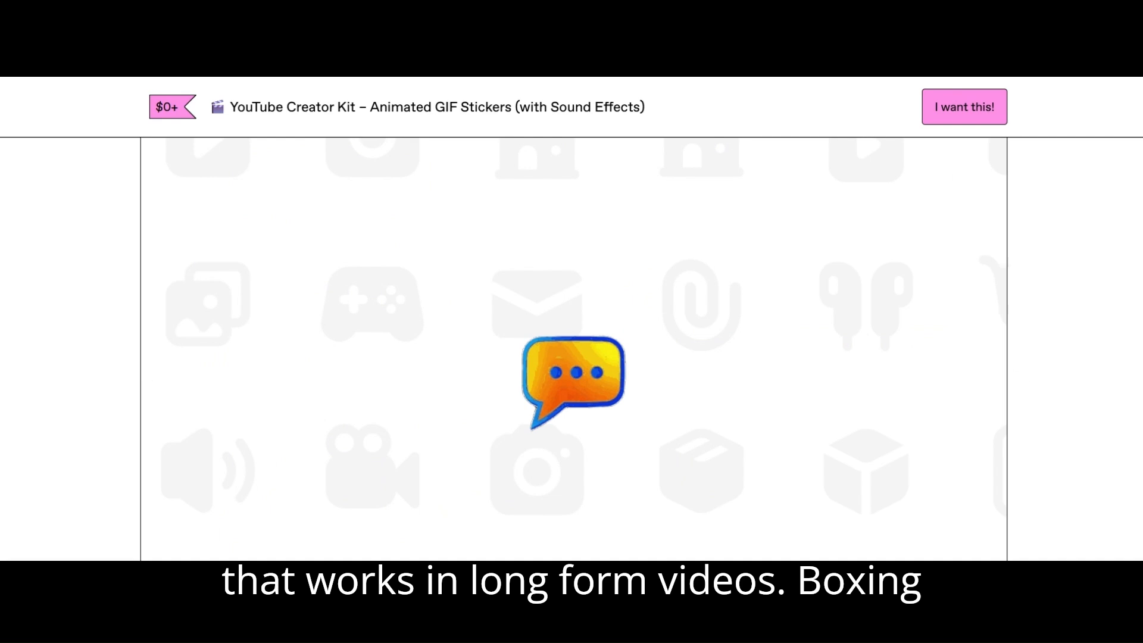
scroll(573, 319, up, 3)
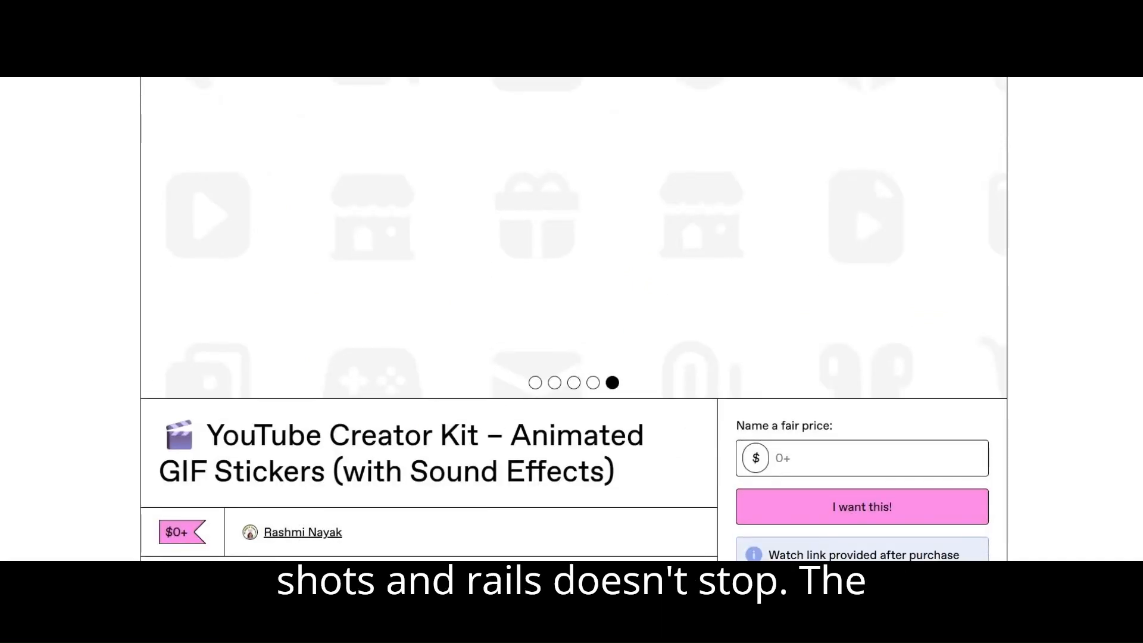
scroll(574, 318, down, 5)
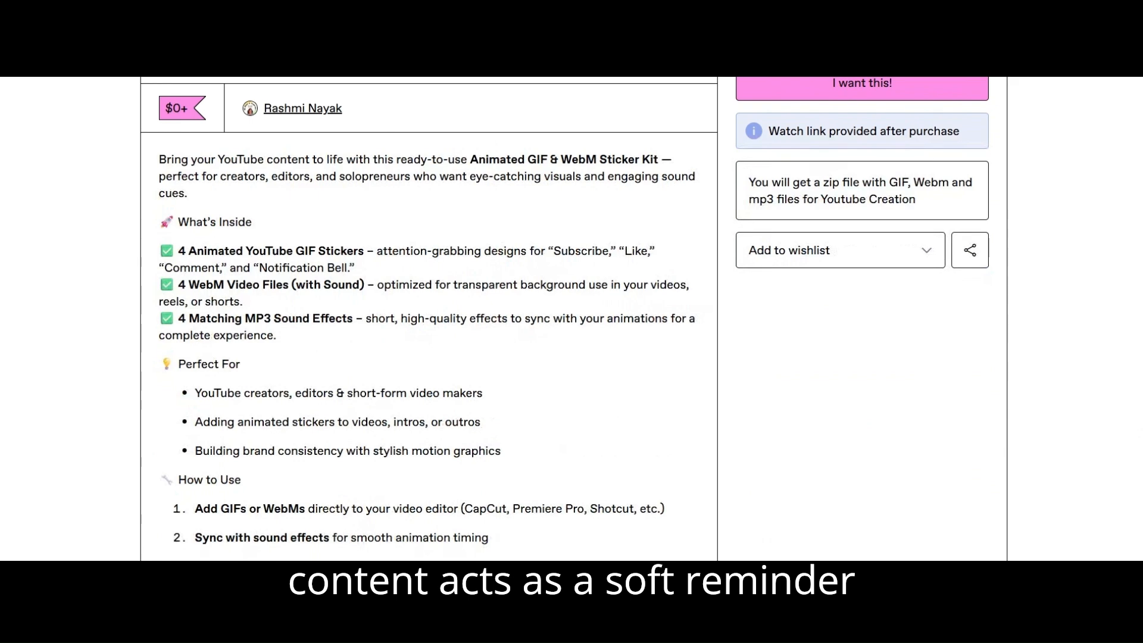
scroll(573, 318, down, 5)
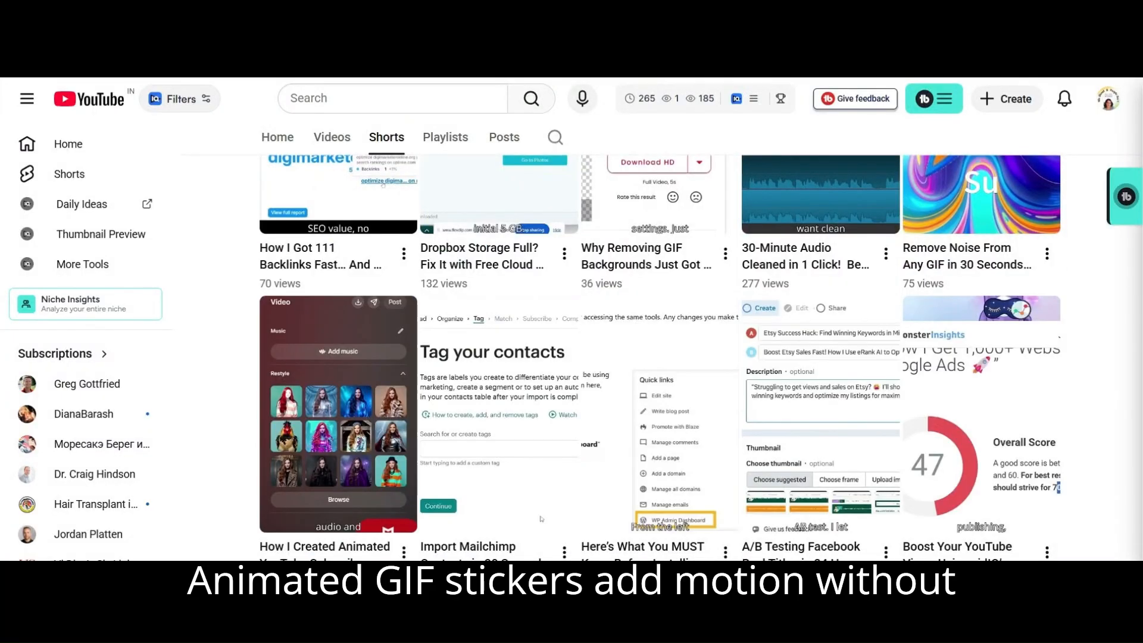
Switch to the YouTube channel's Shorts and look through the published videos
scroll(541, 519, down, 15)
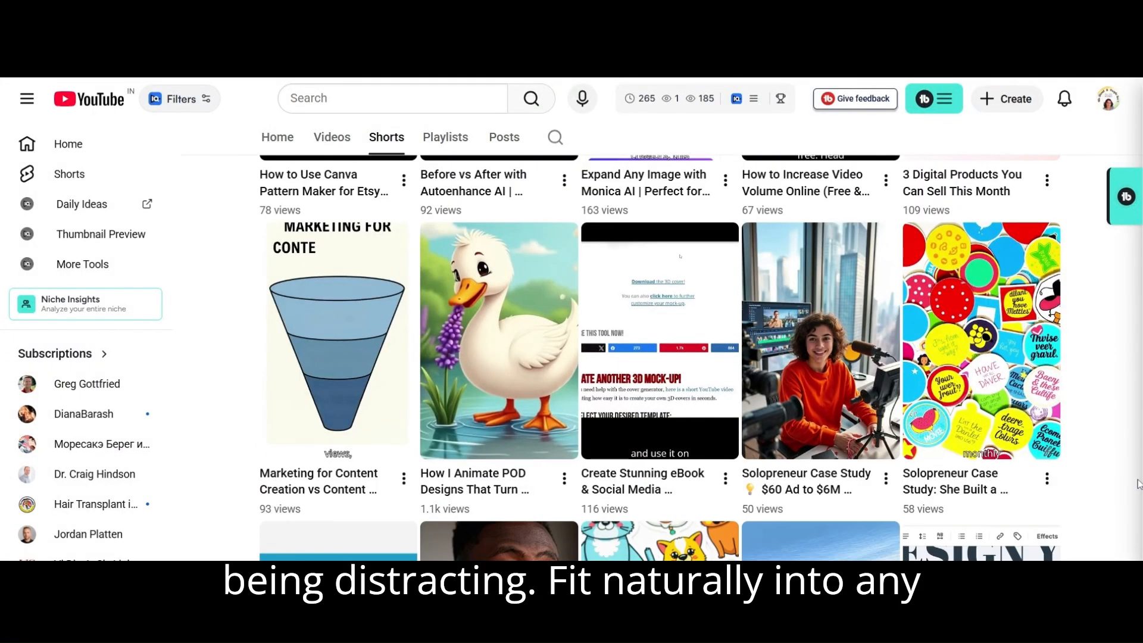
scroll(500, 410, down, 10)
scroll(447, 204, down, 3)
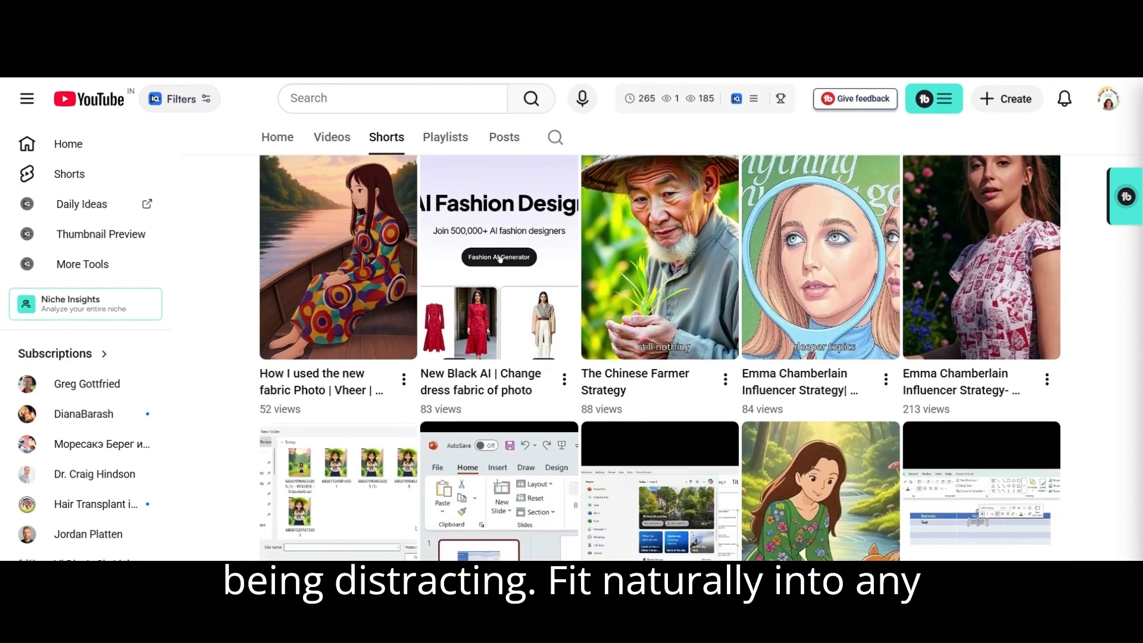
scroll(499, 258, down, 3)
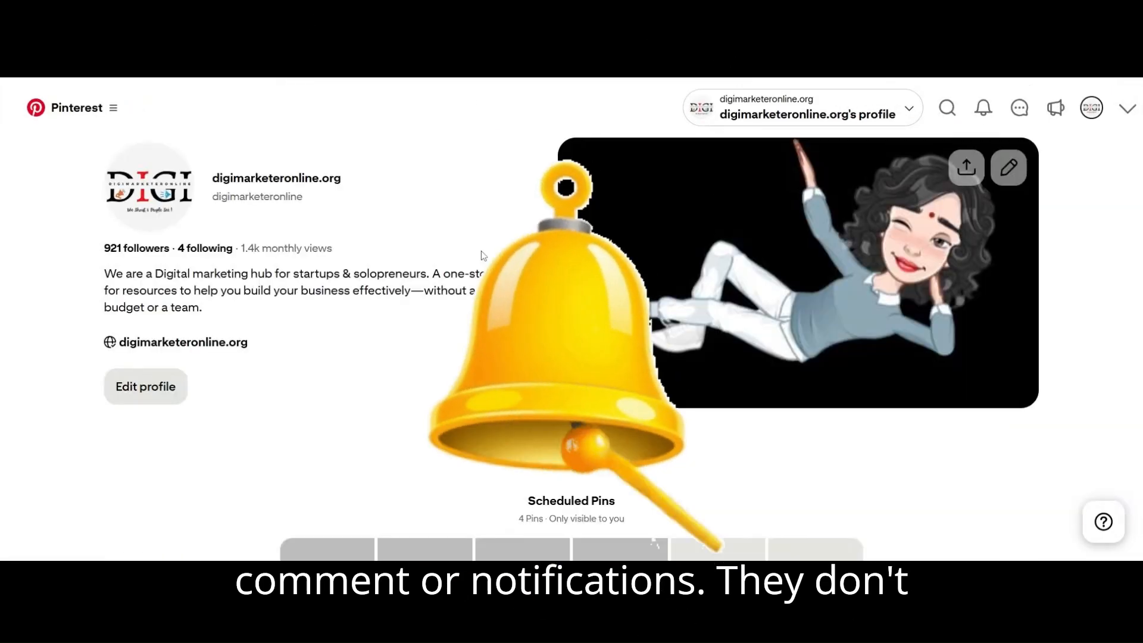
Switch to the digimarketeronline.org Pinterest profile and look through its created pins
scroll(572, 357, down, 5)
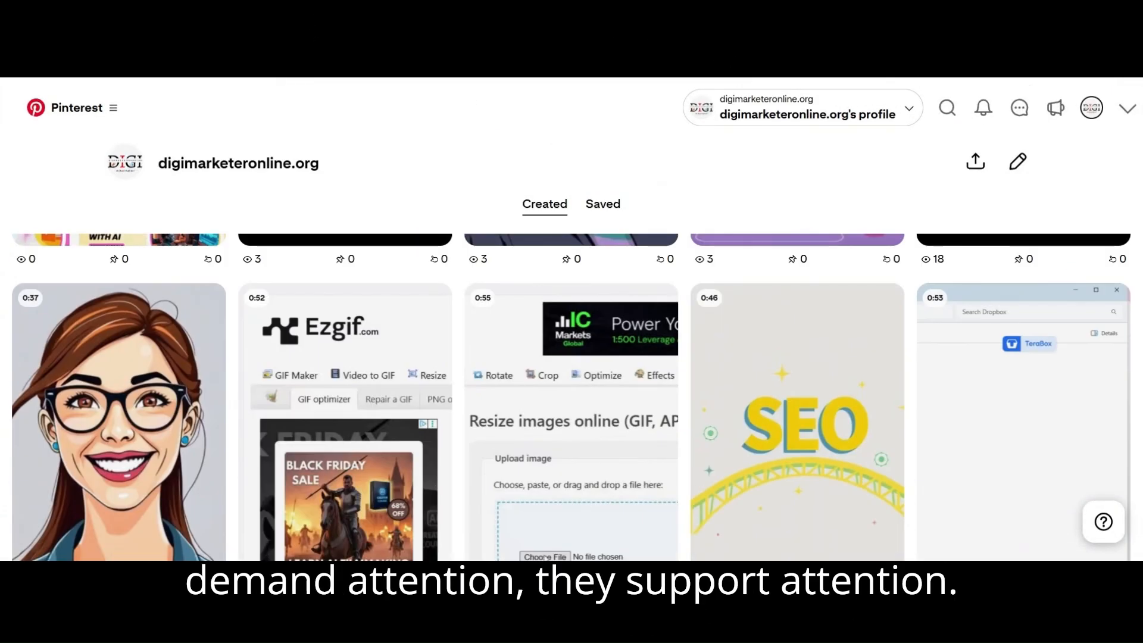
scroll(572, 393, down, 15)
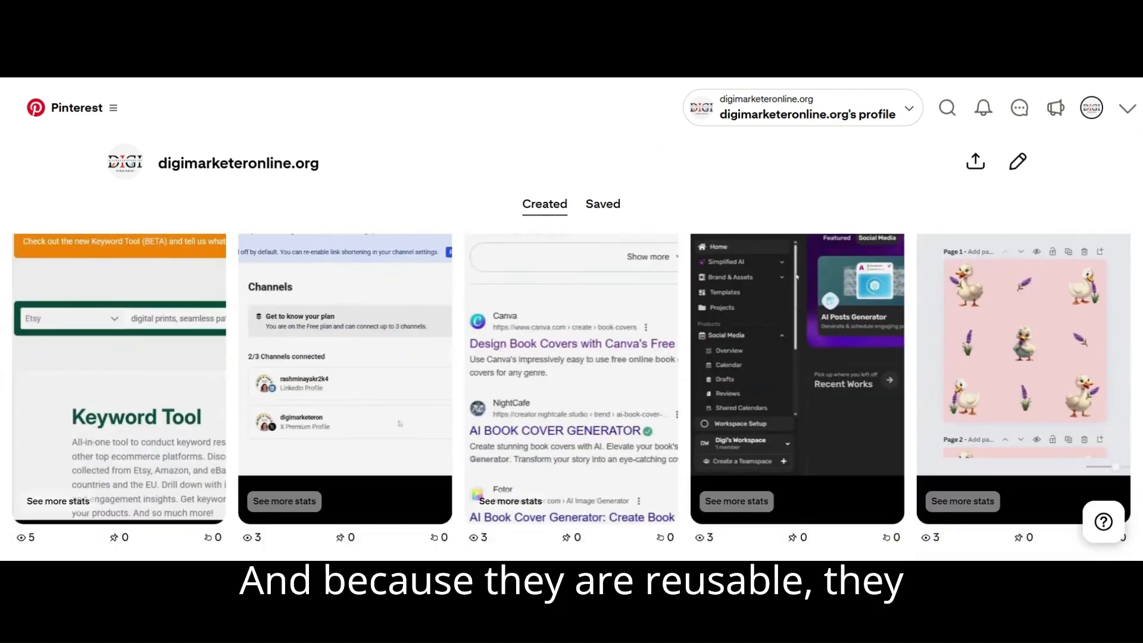
scroll(572, 392, down, 15)
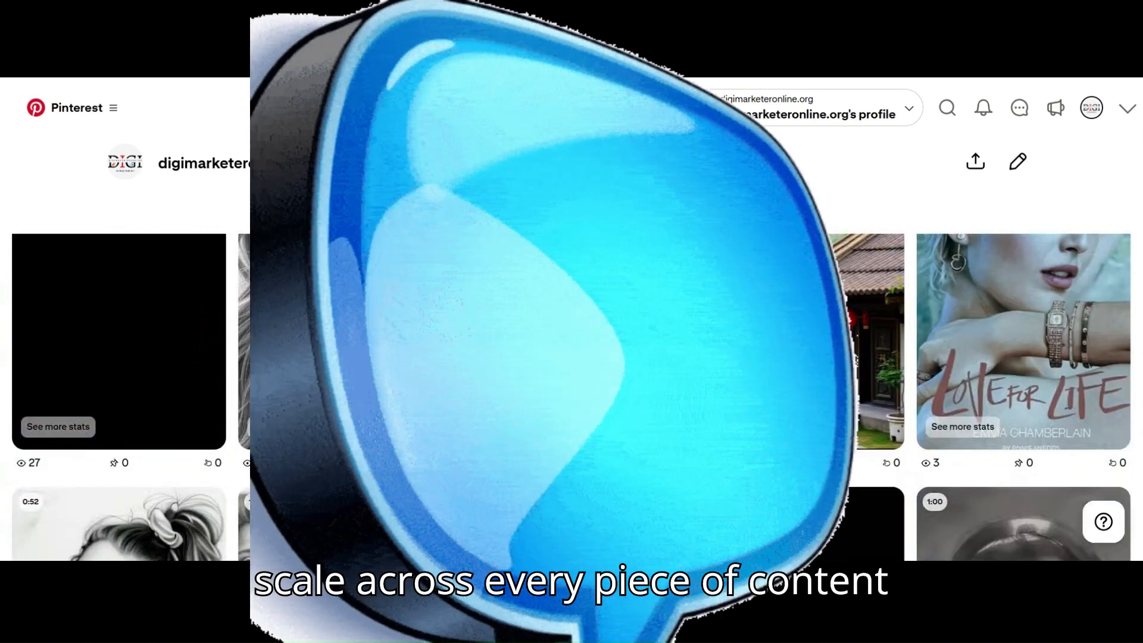
scroll(572, 393, down, 15)
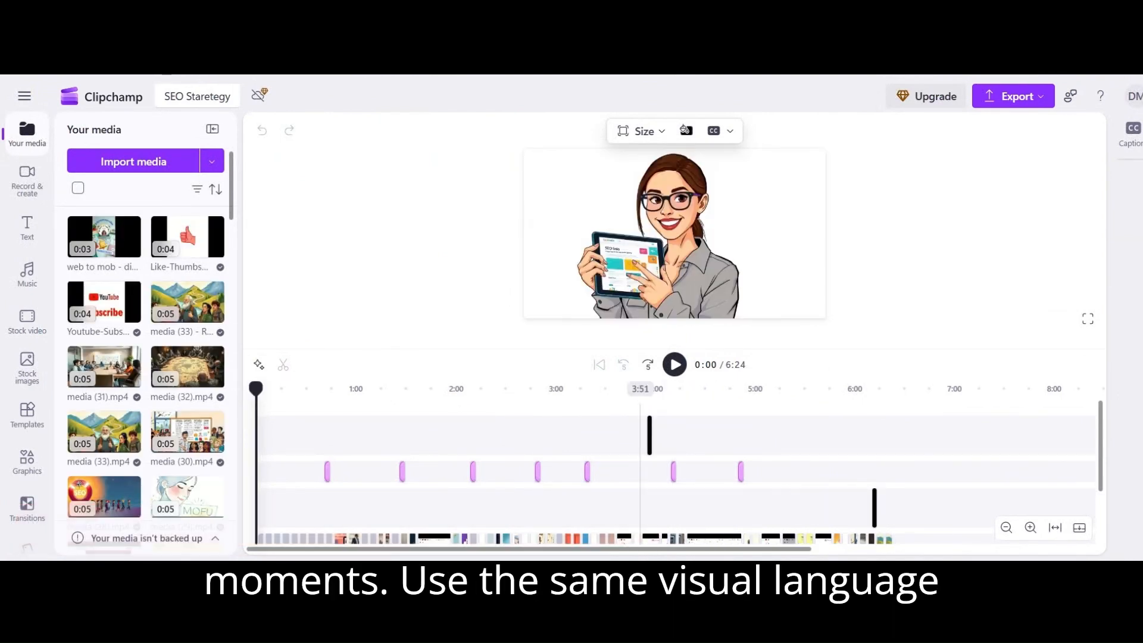
Switch to the SEO Staretegy project in Clipchamp and preview the sticker moments around 3:59 and 6:11
click(675, 365)
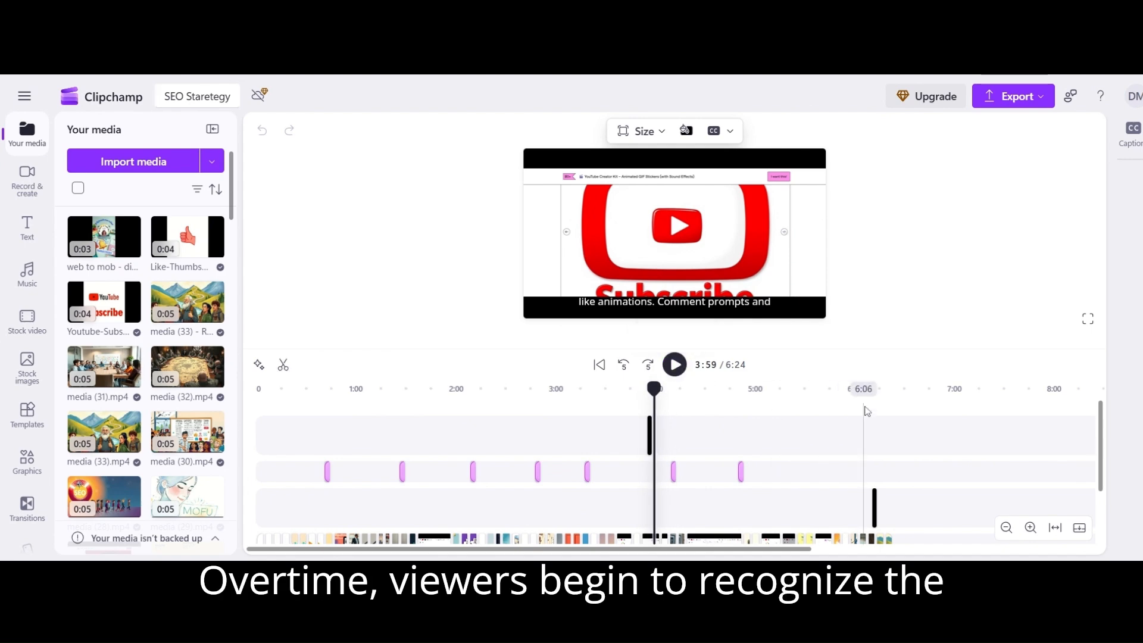
click(863, 388)
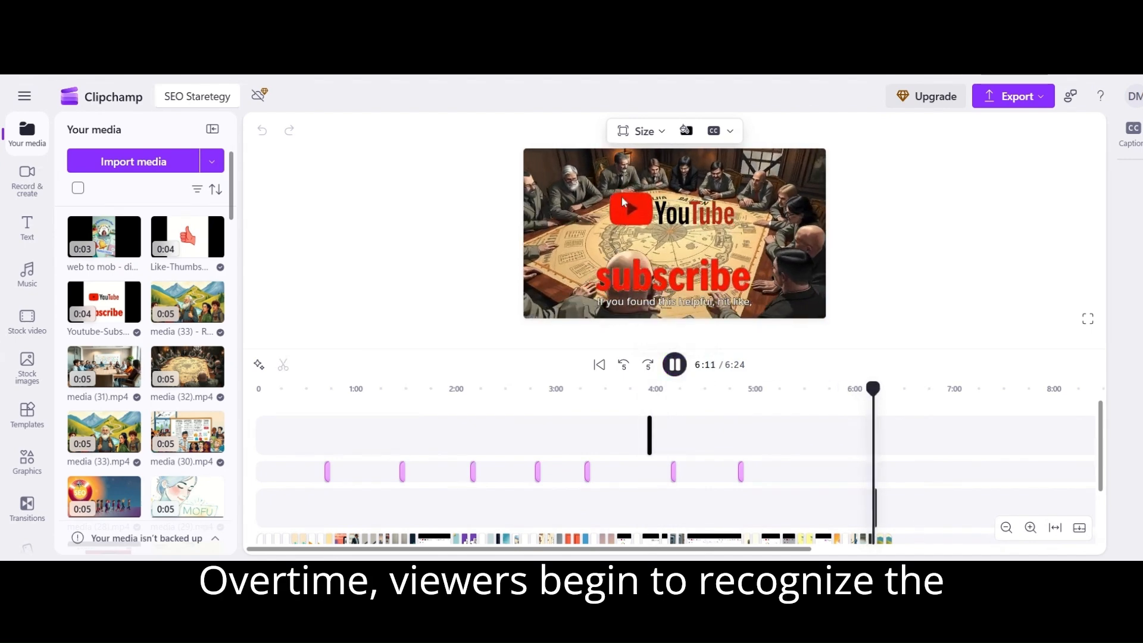
click(477, 393)
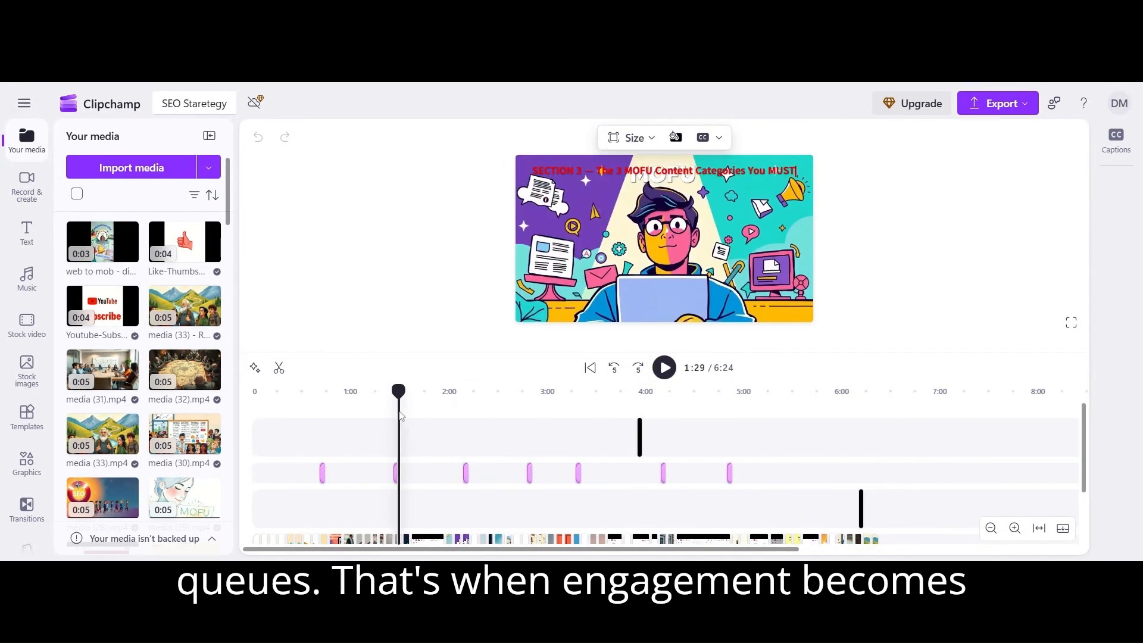
Add the thumbs-up like sticker clip to the timeline at 1:44 on the upper track and preview it
drag(400, 415, 425, 411)
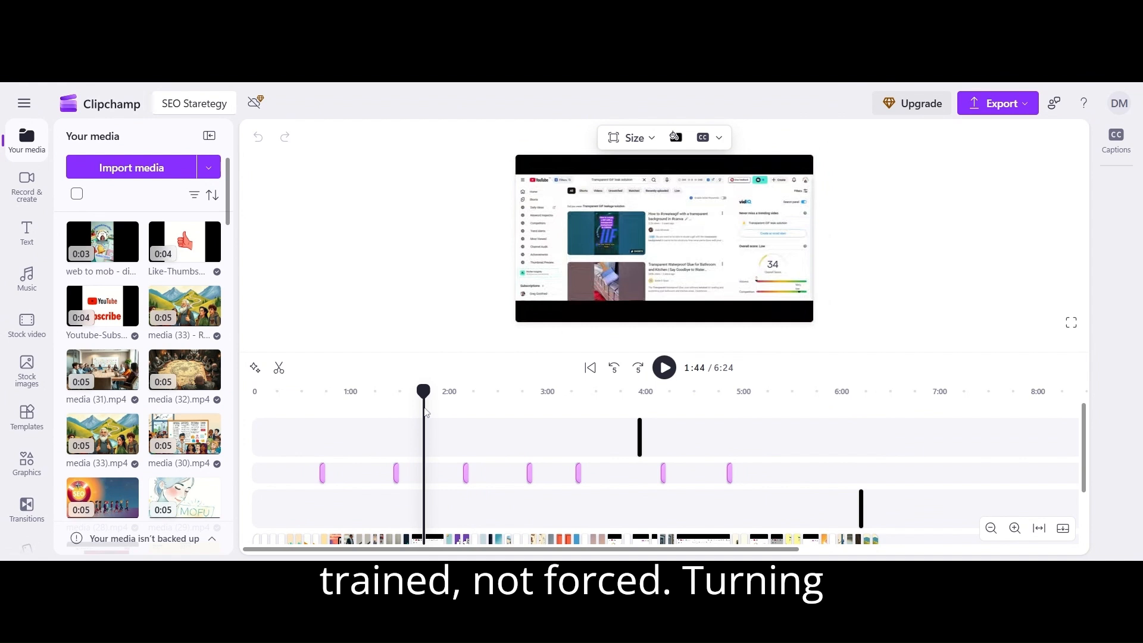
click(428, 442)
click(664, 368)
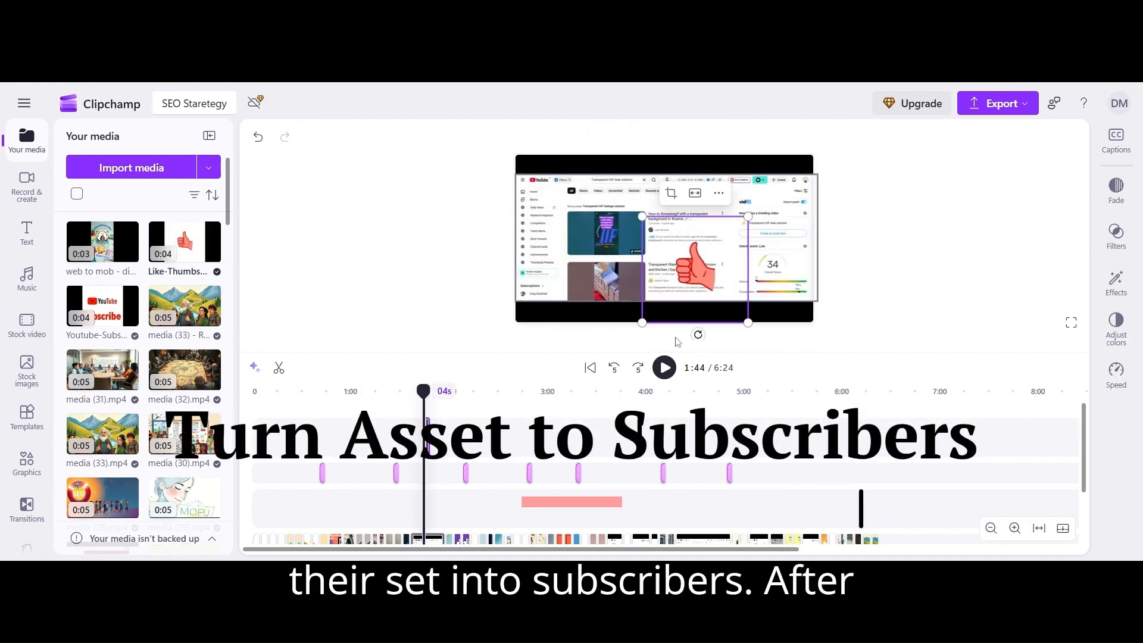
click(664, 367)
Place the YouTube subscribe sticker clip on the upper track at 2:30 and preview it
click(499, 391)
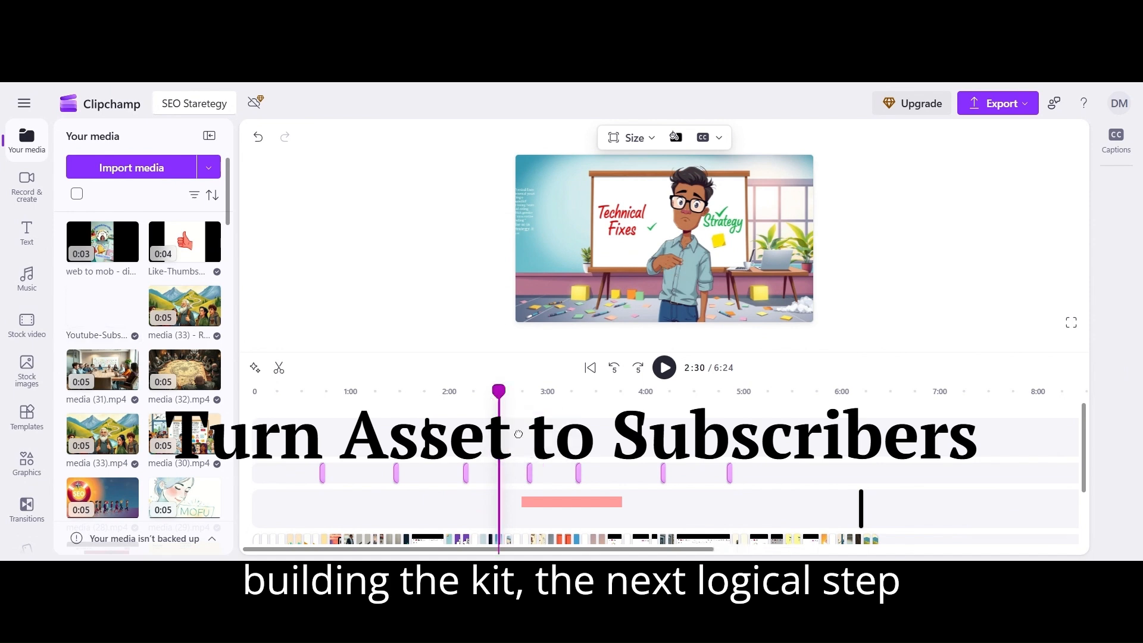
drag(523, 438, 523, 439)
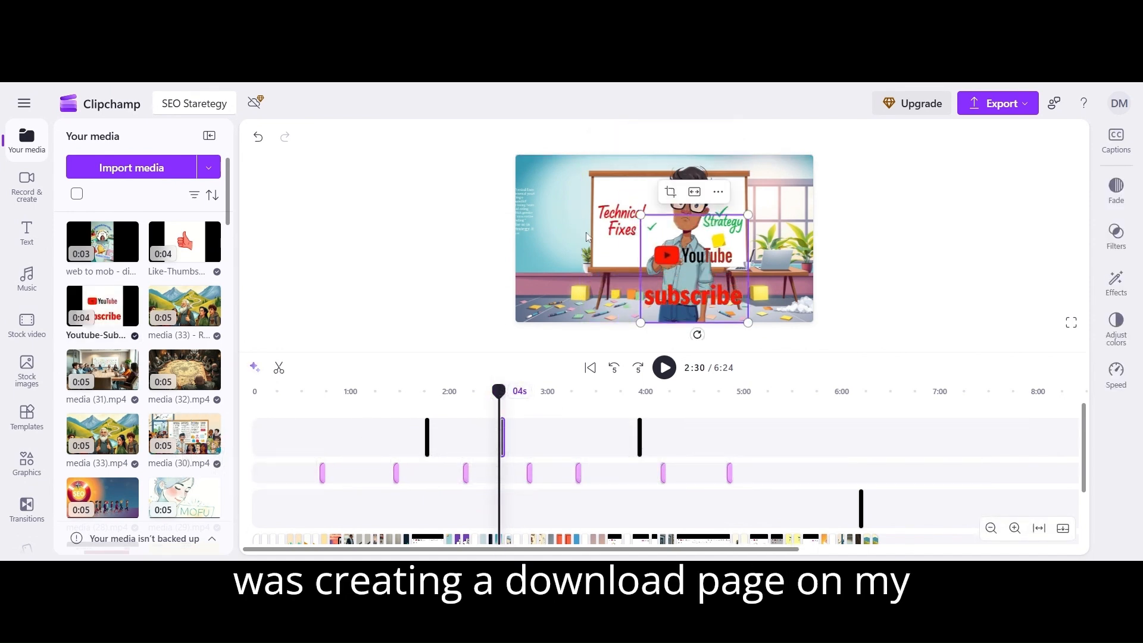
click(665, 367)
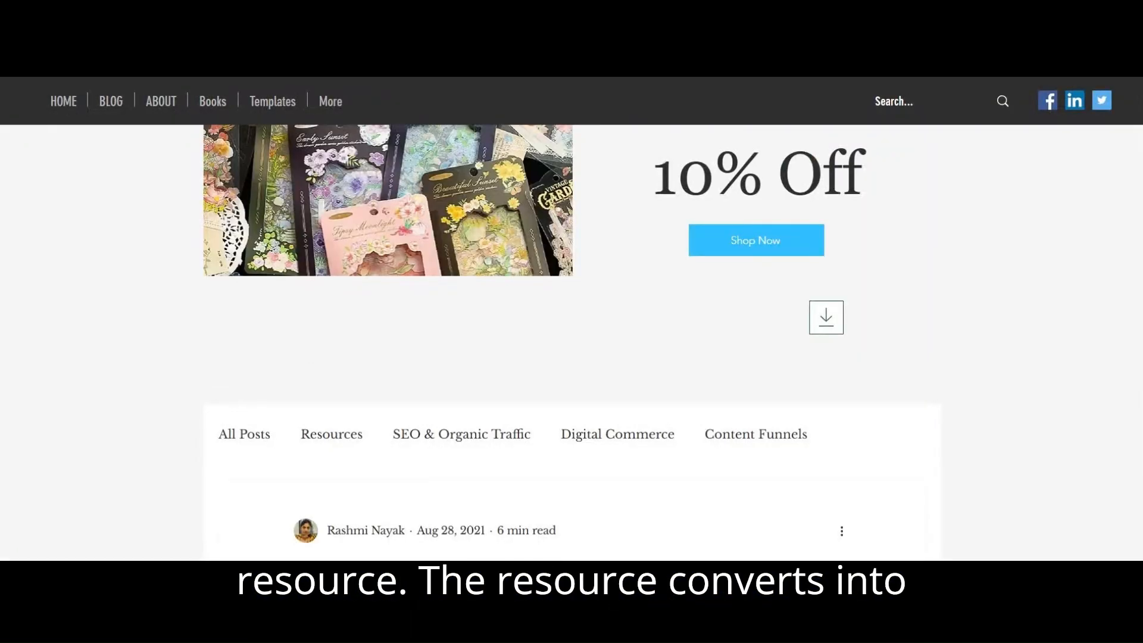
Switch to the content marketing blog post, follow its free GIF stickers download link and view the Youtube Creator Kit section among the marketing resources
key(Page_Down)
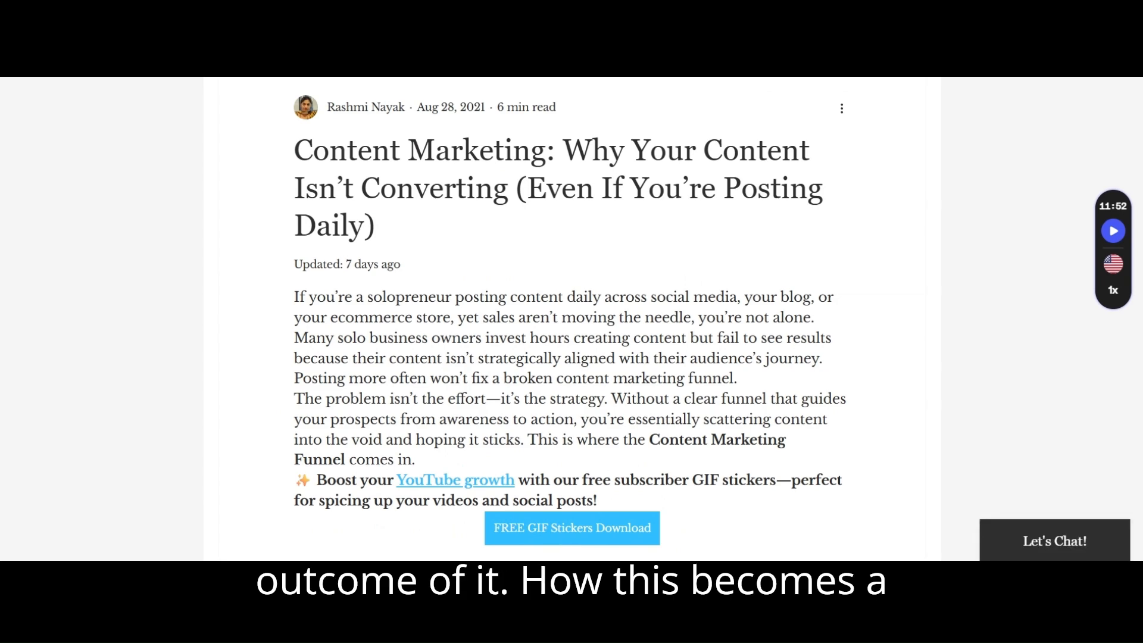
click(584, 529)
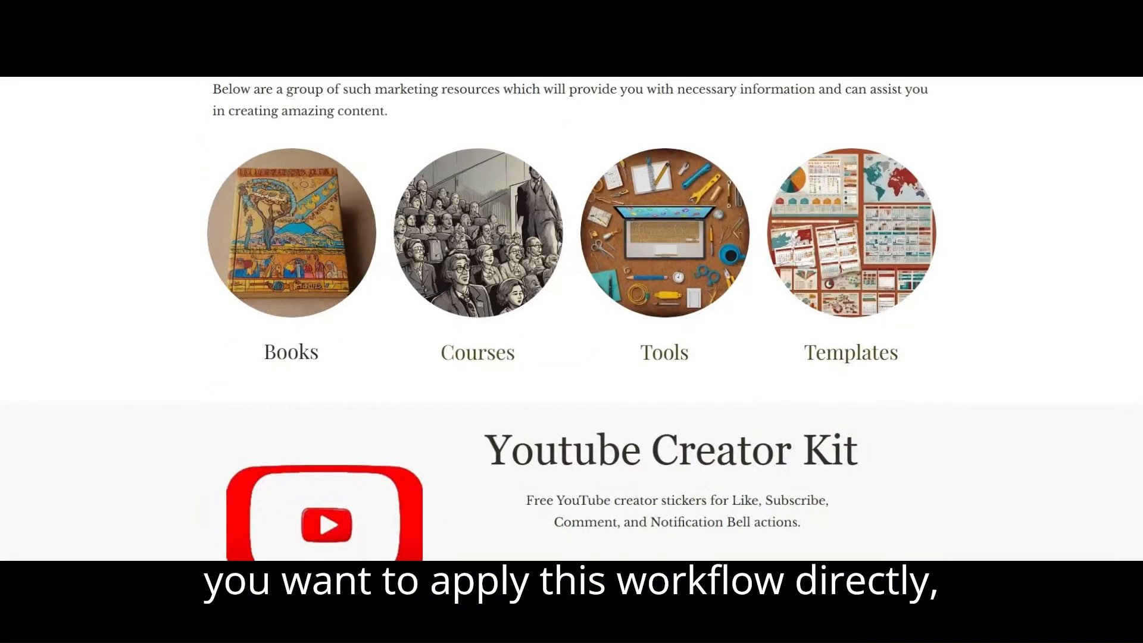
scroll(571, 318, down, 7)
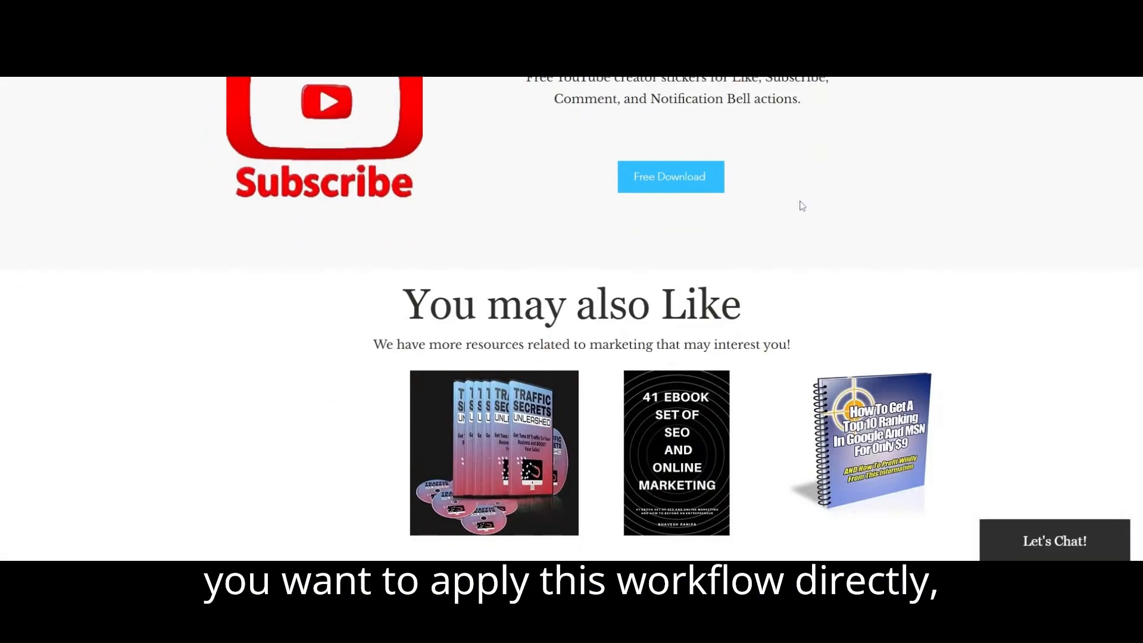